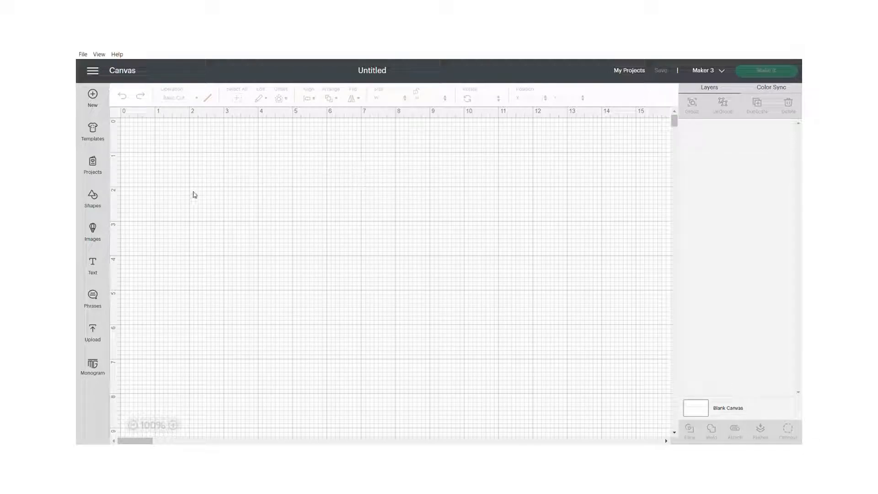
Step: Add a square shape to the canvas and enlarge it with unlocked proportions to about 4.08 by 4.46 inches
{"action": "left_click", "coordinate": [93, 201]}
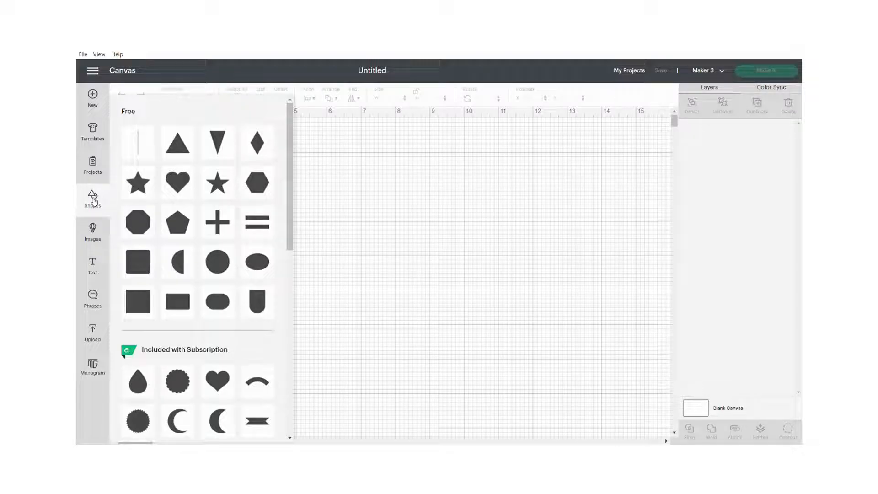
{"action": "left_click", "coordinate": [141, 301]}
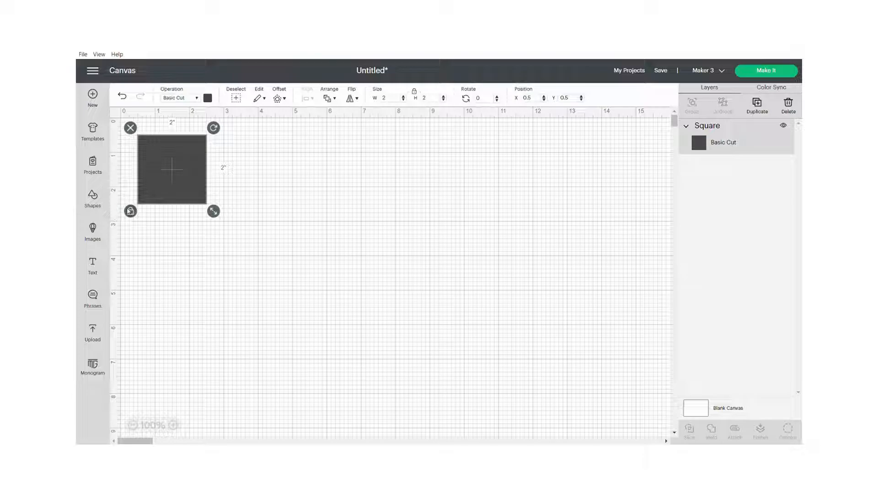
{"action": "left_click_drag", "start_coordinate": [213, 211], "coordinate": [237, 232]}
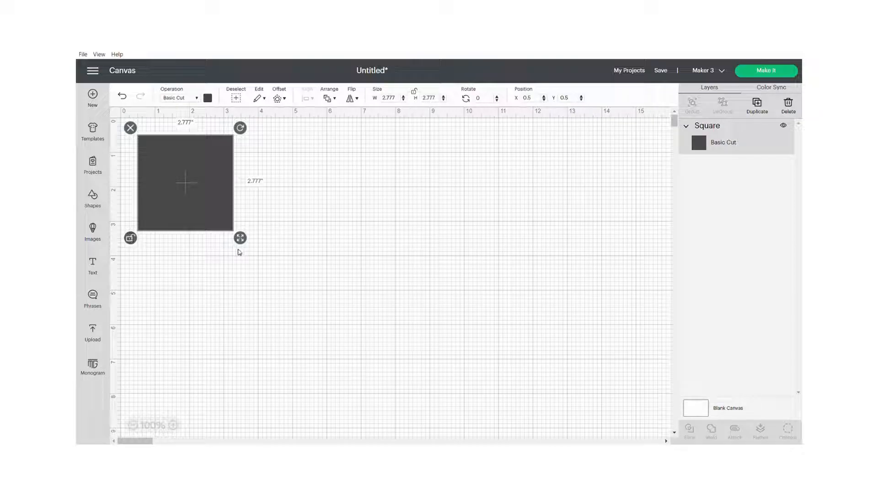
{"action": "left_click_drag", "start_coordinate": [240, 237], "coordinate": [285, 299]}
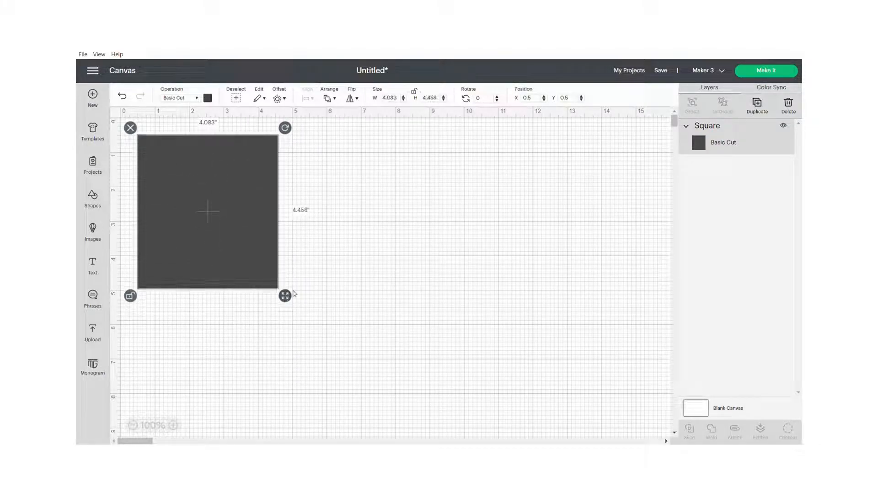
Step: Set the square's width to 10 inches and its height to 7 inches
{"action": "left_click", "coordinate": [426, 99]}
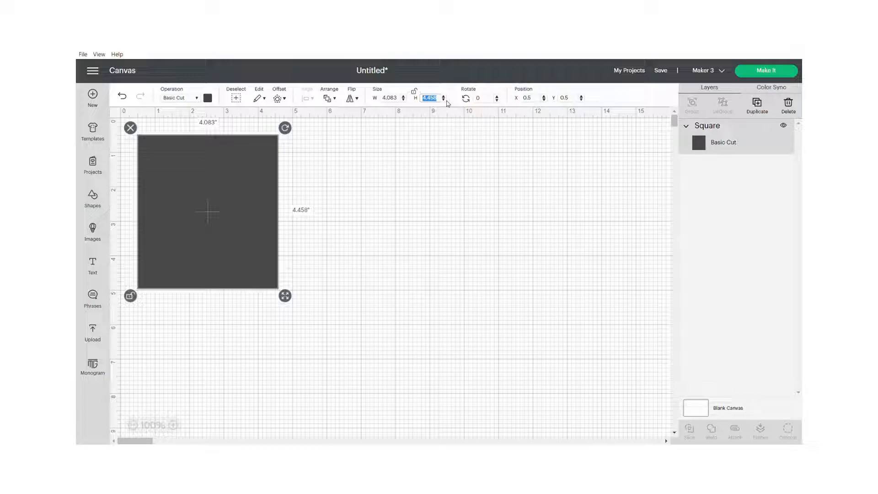
{"action": "left_click", "coordinate": [449, 156]}
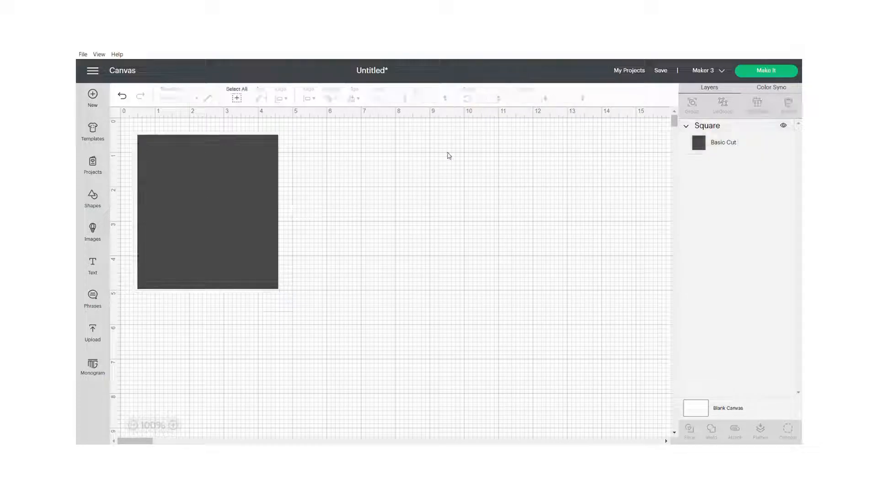
{"action": "left_click", "coordinate": [245, 214]}
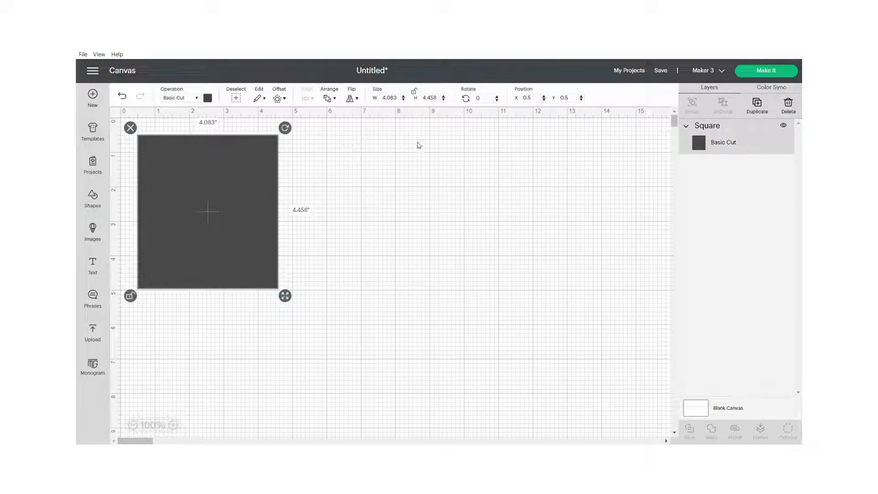
{"action": "left_click", "coordinate": [388, 98]}
{"action": "type", "text": "10"}
{"action": "key", "text": "Return"}
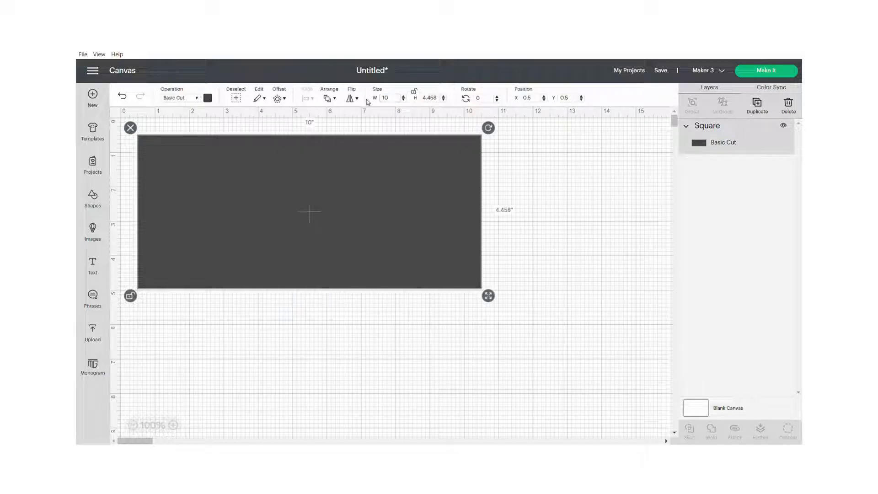
{"action": "left_click_drag", "start_coordinate": [440, 100], "coordinate": [417, 102]}
{"action": "type", "text": "7"}
{"action": "key", "text": "Return"}
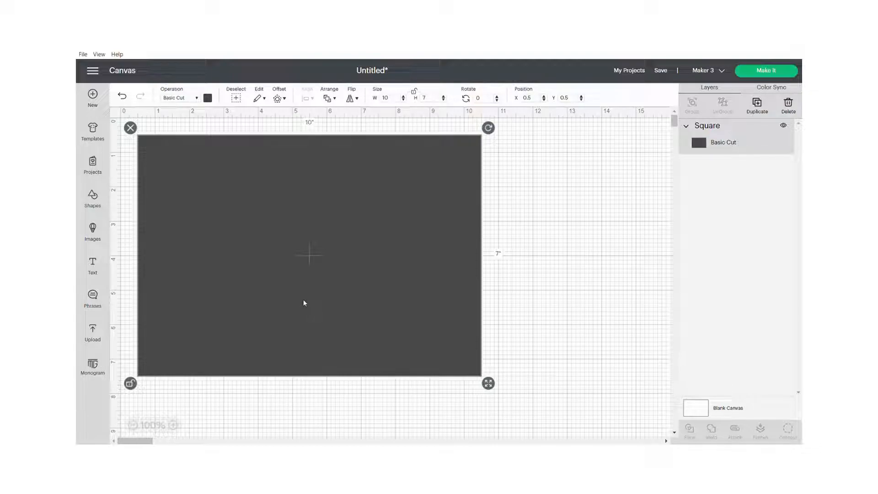
{"action": "left_click", "coordinate": [556, 233]}
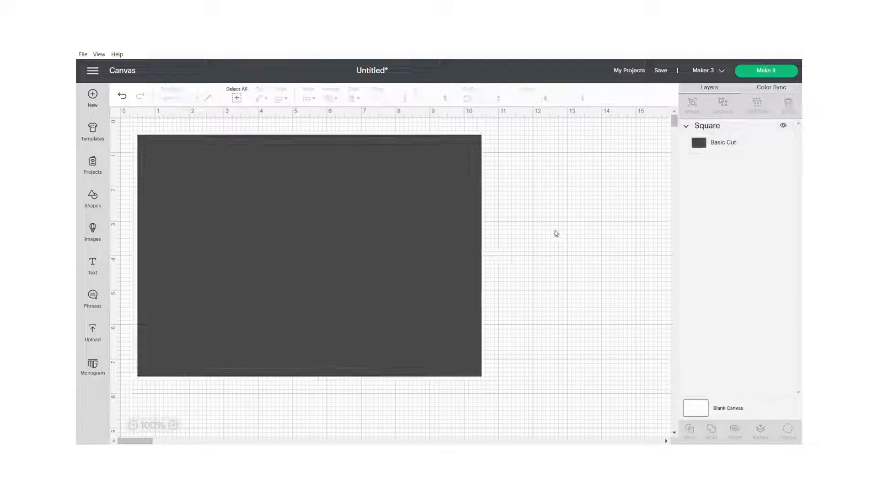
Step: Change the material color of the 10 by 7 inch rectangle to white
{"action": "left_click", "coordinate": [333, 267]}
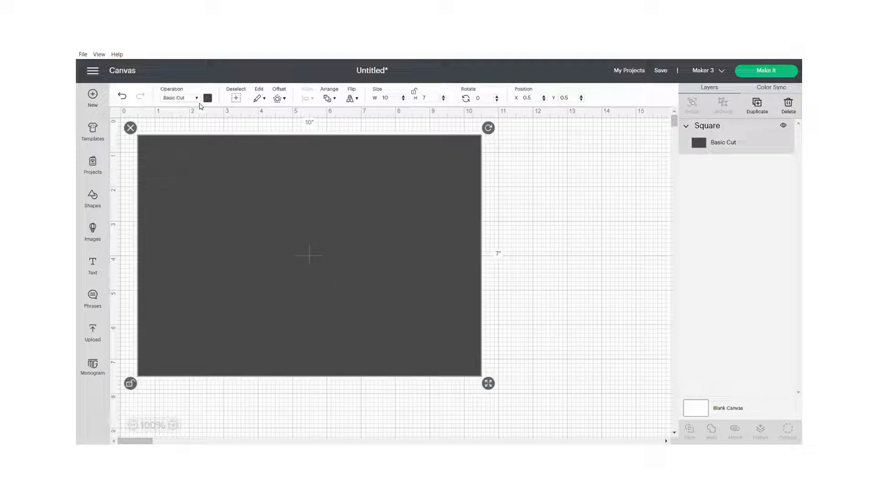
{"action": "left_click", "coordinate": [208, 98]}
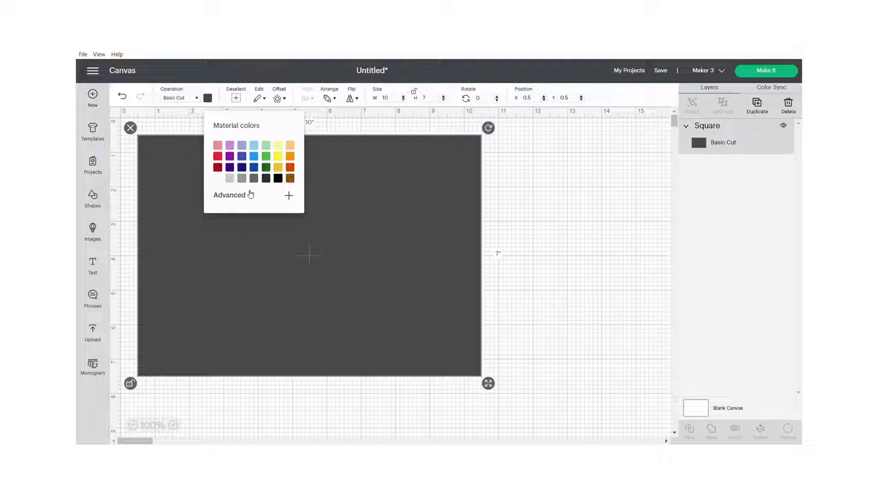
{"action": "left_click", "coordinate": [219, 179]}
{"action": "left_click", "coordinate": [500, 212]}
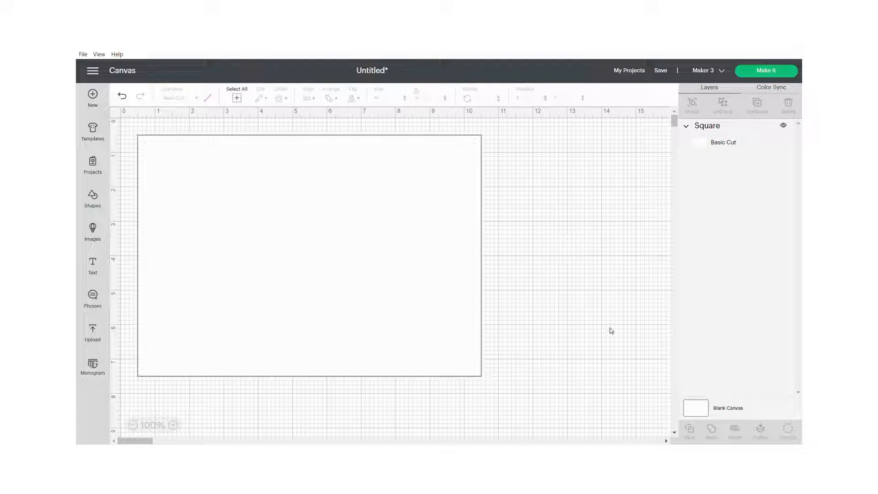
Step: Change the blank canvas background color to green
{"action": "left_click", "coordinate": [701, 410]}
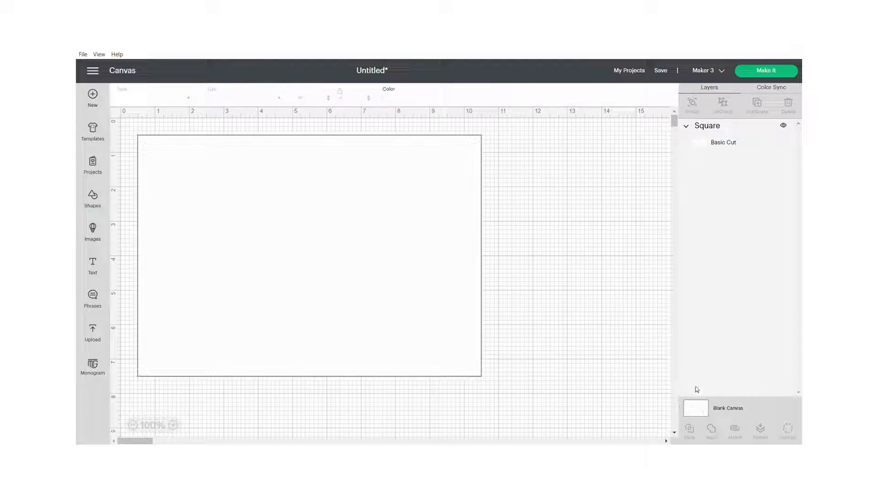
{"action": "left_click", "coordinate": [389, 100]}
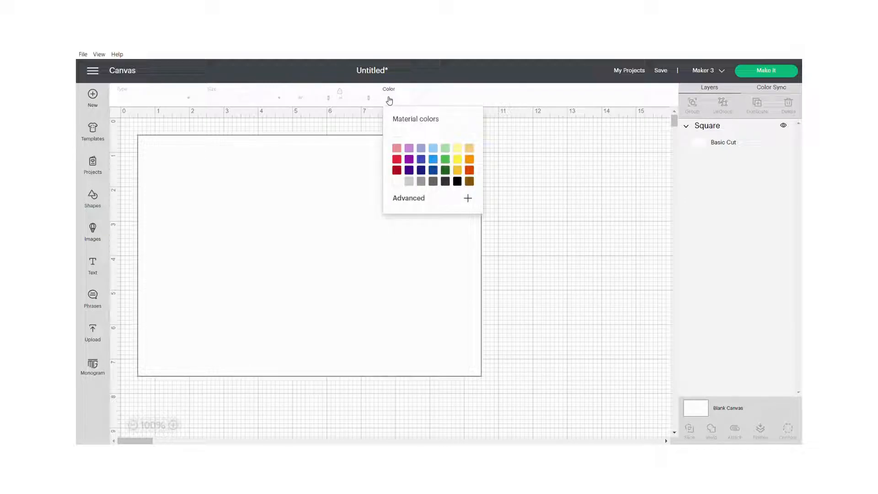
{"action": "left_click", "coordinate": [446, 160]}
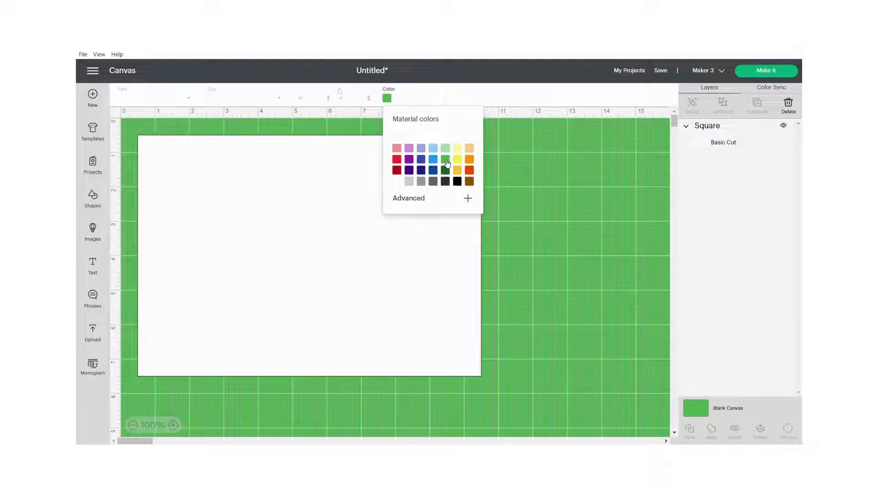
{"action": "left_click", "coordinate": [547, 194]}
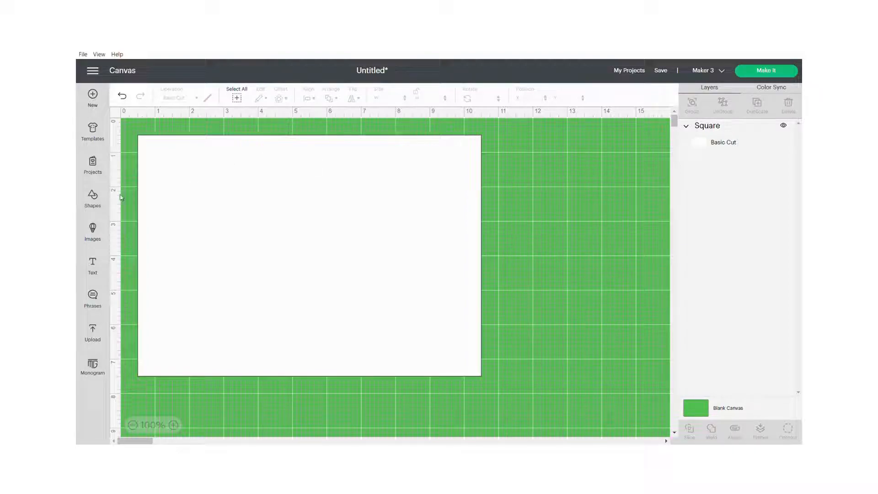
Step: Add a score line shape to the canvas and set its height to 7 inches
{"action": "left_click", "coordinate": [93, 199]}
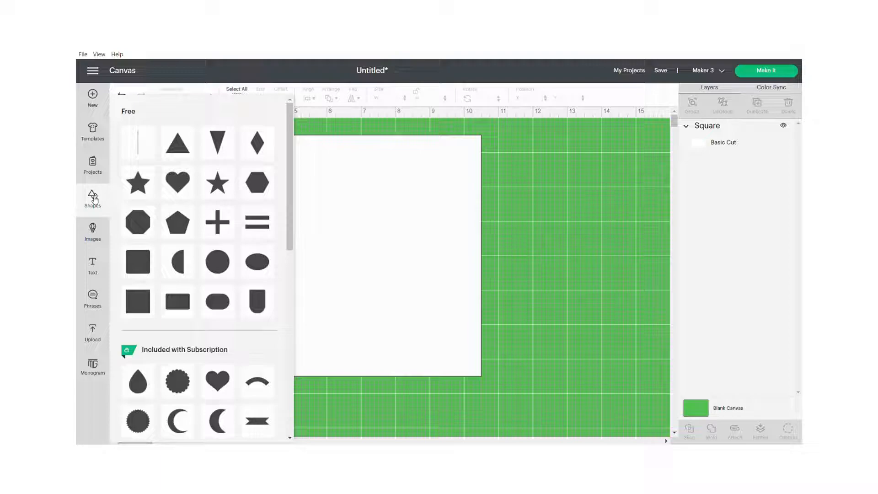
{"action": "left_click", "coordinate": [141, 146]}
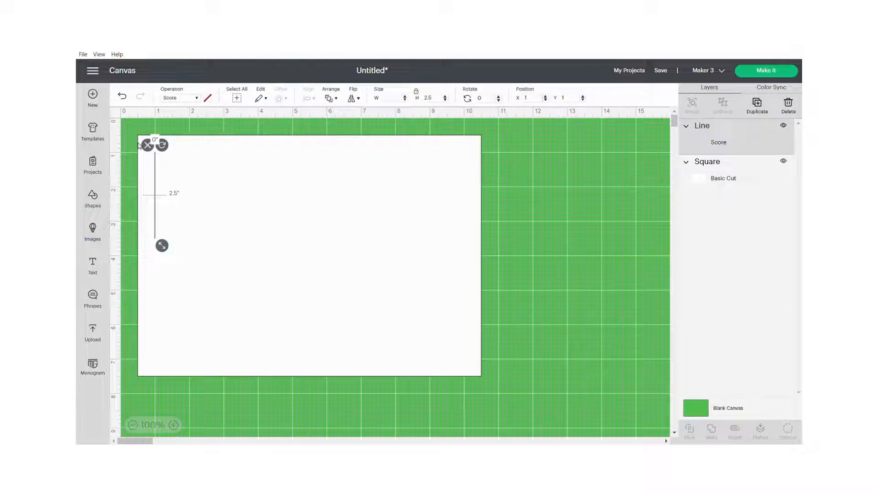
{"action": "left_click", "coordinate": [440, 100]}
{"action": "left_click_drag", "start_coordinate": [436, 98], "coordinate": [422, 97]}
{"action": "type", "text": "7"}
{"action": "key", "text": "Return"}
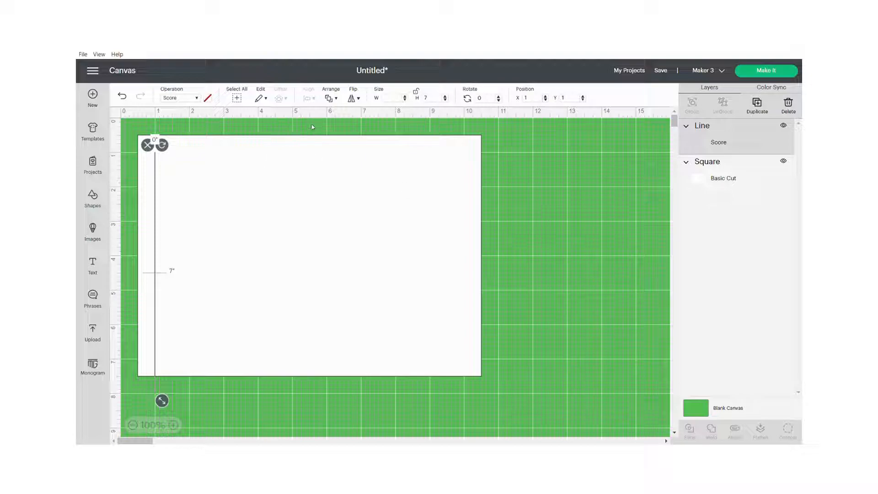
{"action": "left_click", "coordinate": [518, 215]}
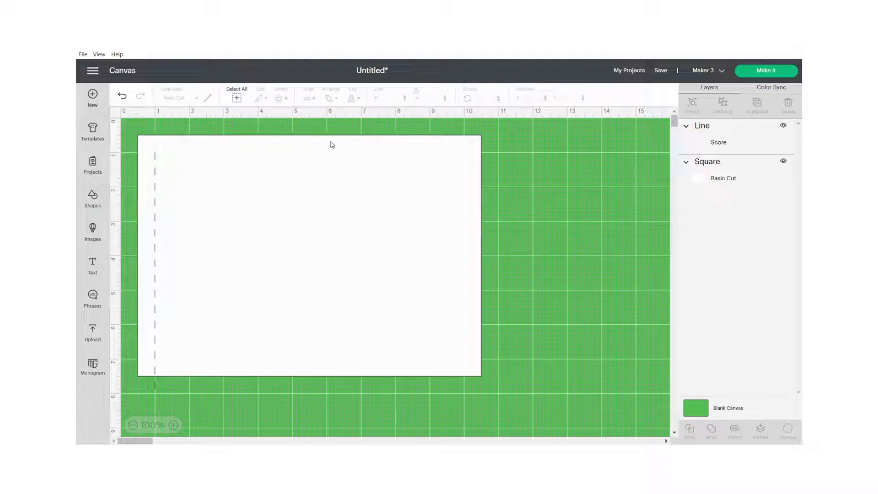
Step: Center the score line on the white rectangle and attach the two together
{"action": "left_click_drag", "start_coordinate": [133, 125], "coordinate": [523, 383]}
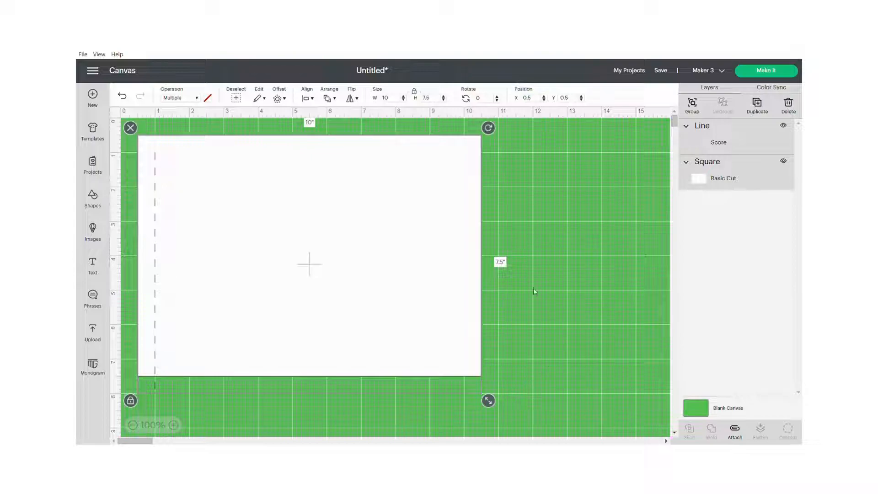
{"action": "left_click", "coordinate": [316, 102]}
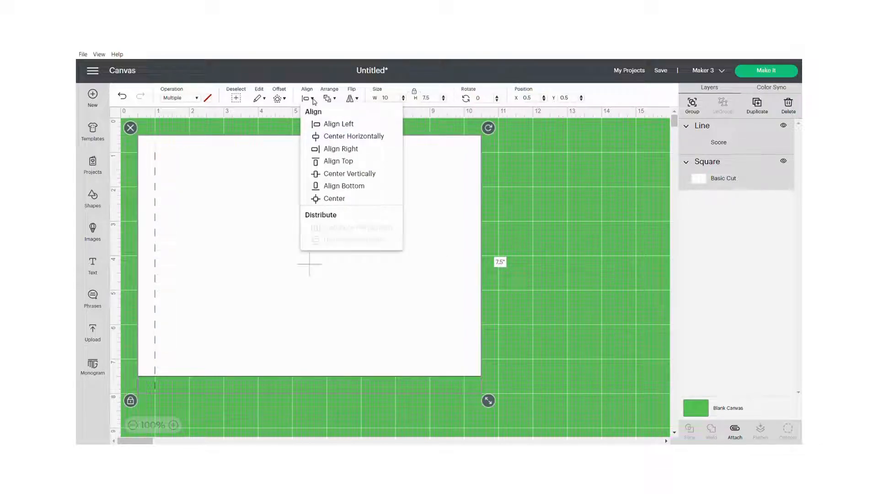
{"action": "left_click", "coordinate": [337, 200]}
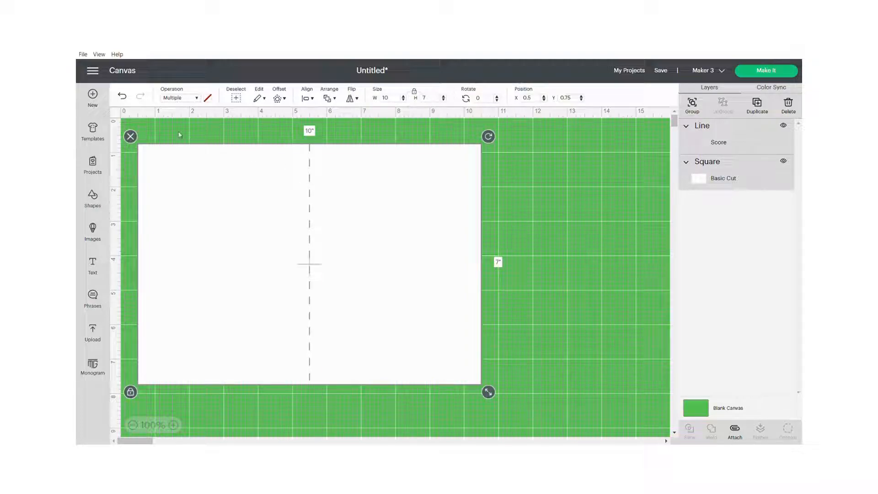
{"action": "left_click_drag", "start_coordinate": [158, 128], "coordinate": [557, 412]}
{"action": "left_click", "coordinate": [741, 438]}
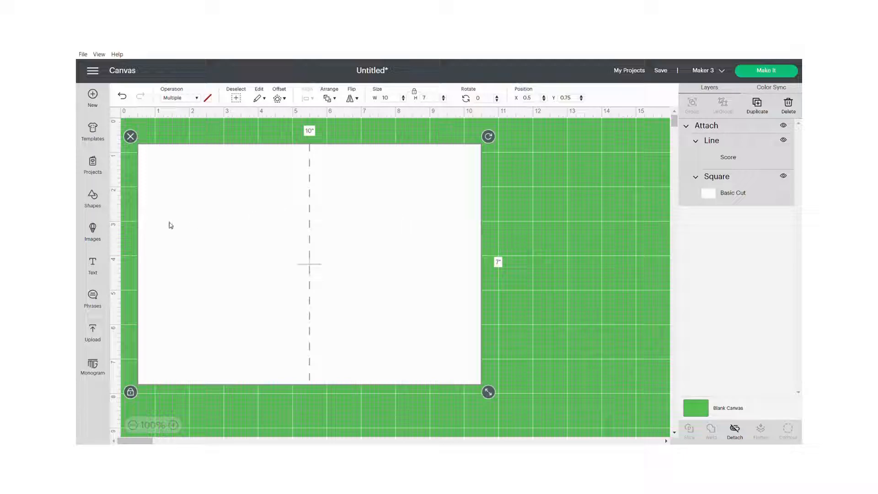
Step: Search the image library for "father's day" and filter the images to Free and Draw Only
{"action": "left_click", "coordinate": [93, 231]}
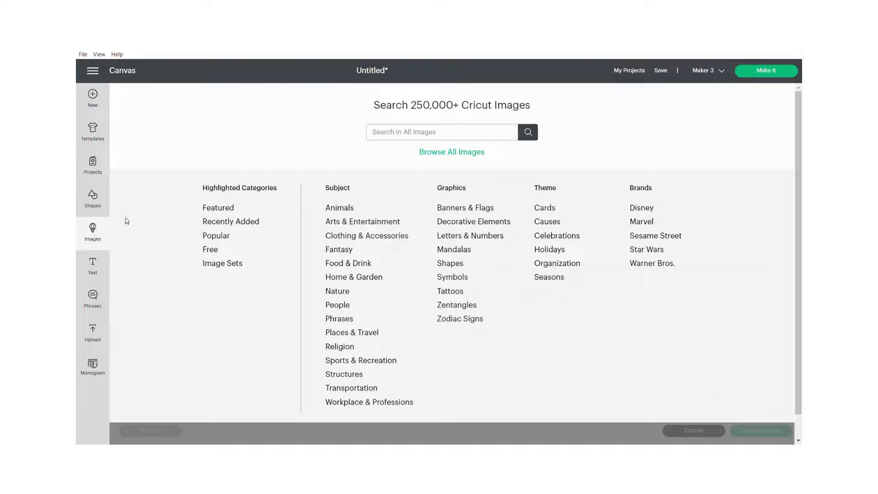
{"action": "type", "text": "father's day"}
{"action": "key", "text": "Return"}
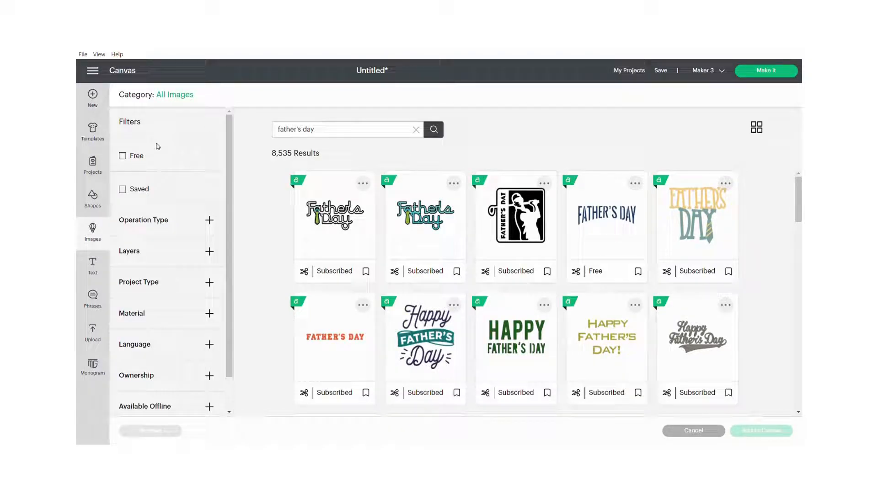
{"action": "left_click", "coordinate": [123, 156]}
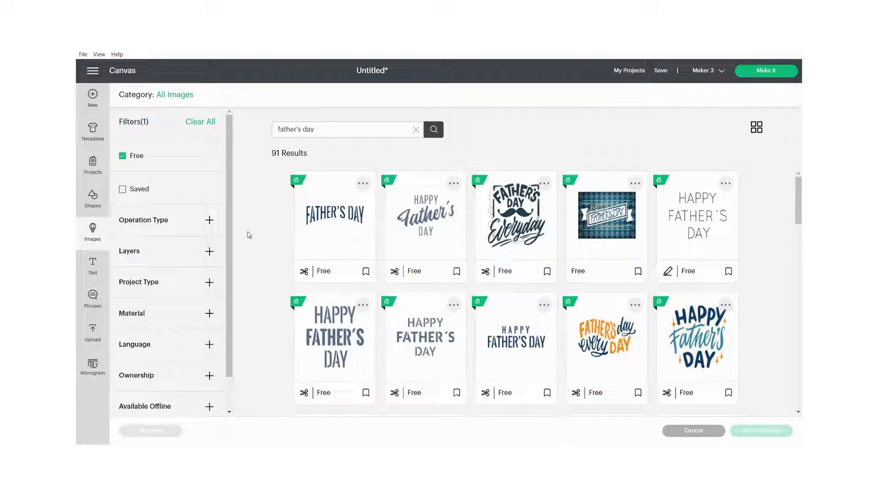
{"action": "left_click", "coordinate": [210, 221]}
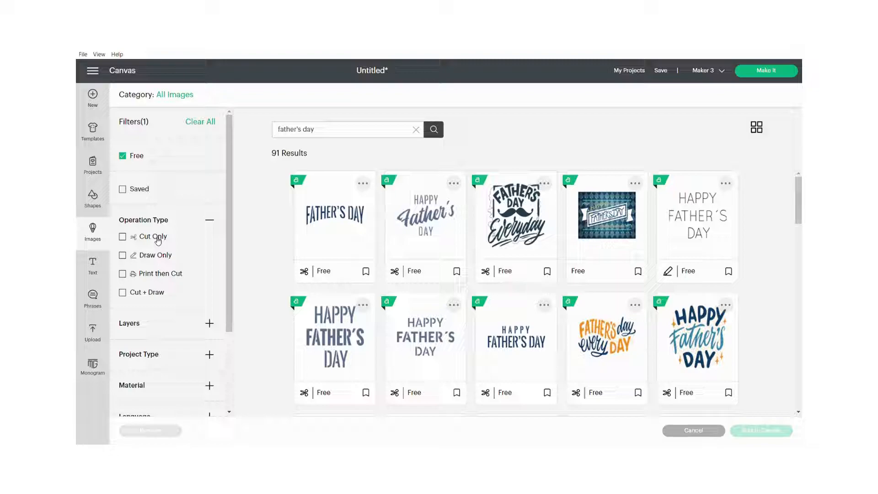
{"action": "left_click", "coordinate": [147, 260]}
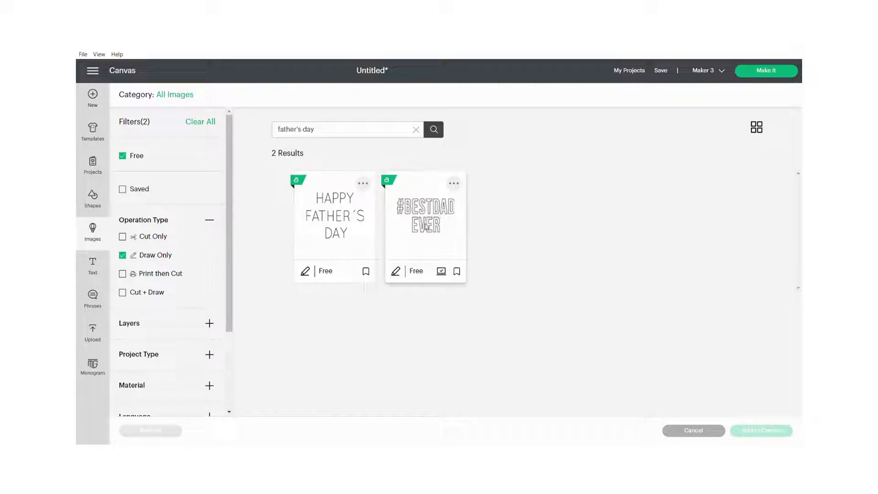
Step: Add the #BESTDAD EVER image and enlarge it on the card's right half to about 3.87 by 2 inches
{"action": "left_click", "coordinate": [391, 222]}
{"action": "left_click", "coordinate": [774, 427]}
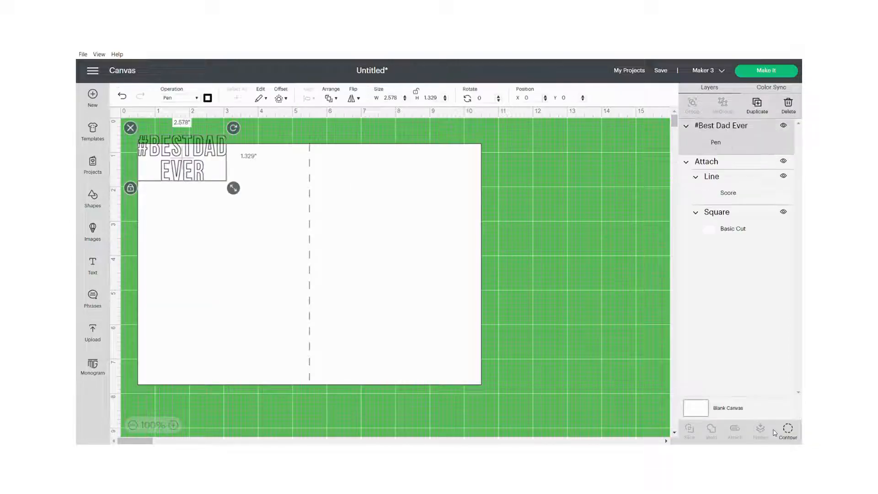
{"action": "left_click_drag", "start_coordinate": [203, 151], "coordinate": [414, 222]}
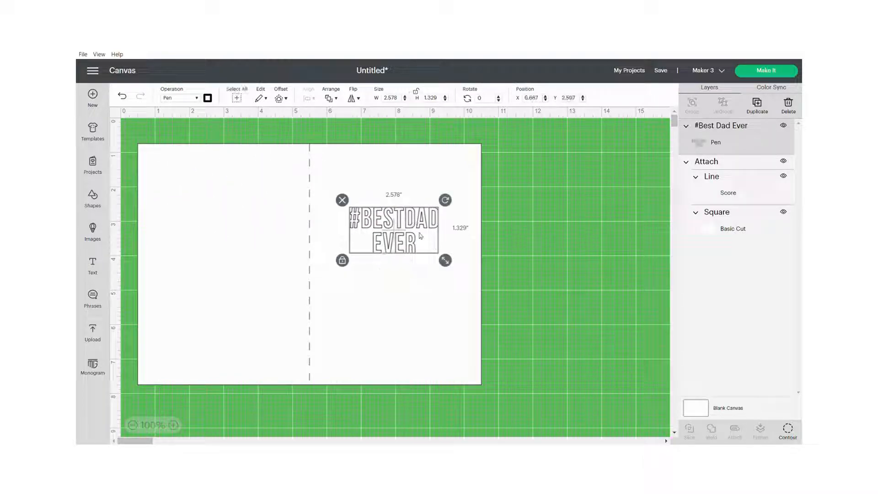
{"action": "left_click_drag", "start_coordinate": [445, 260], "coordinate": [414, 262]}
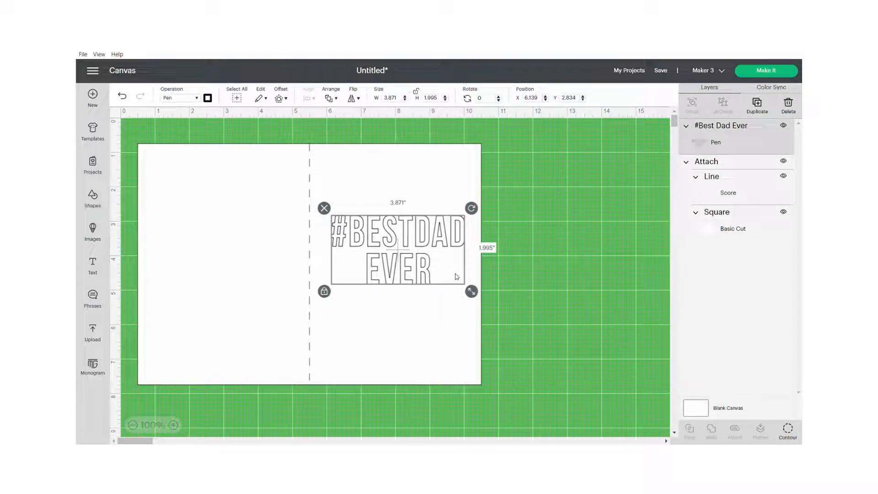
Step: Rotate the #BESTDAD EVER image to about 270° and the attached card base to about 90°
{"action": "left_click_drag", "start_coordinate": [472, 208], "coordinate": [366, 196]}
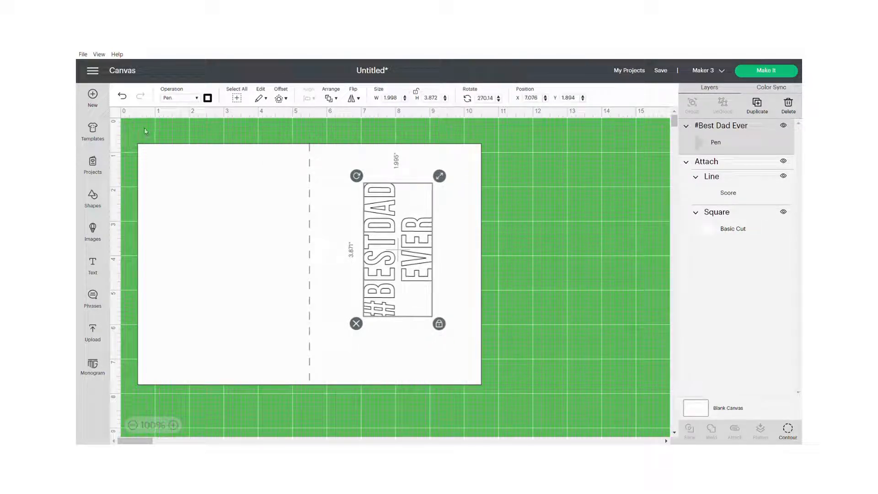
{"action": "left_click", "coordinate": [235, 193]}
{"action": "left_click_drag", "start_coordinate": [493, 143], "coordinate": [387, 373]}
{"action": "left_click", "coordinate": [137, 425]}
{"action": "left_click", "coordinate": [137, 426]}
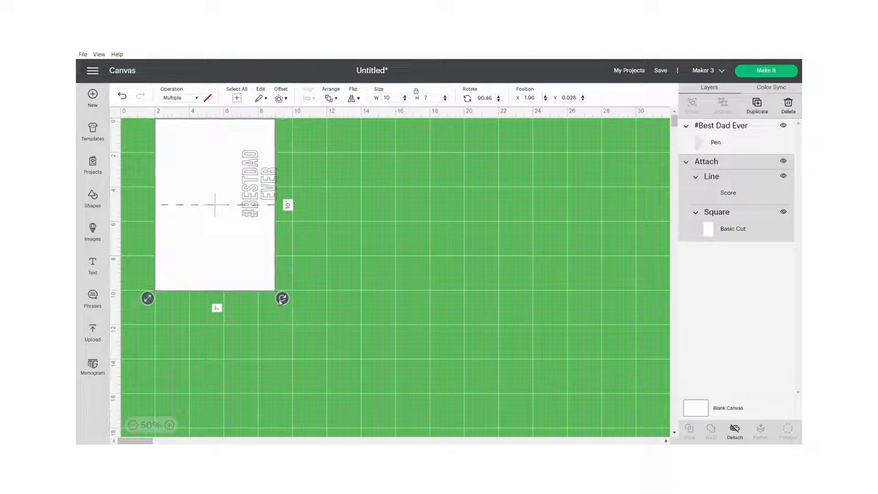
Step: Move the #BESTDAD EVER image onto the card half below the score line and rotate it upright, to about 360°
{"action": "left_click", "coordinate": [259, 201]}
{"action": "left_click_drag", "start_coordinate": [258, 186], "coordinate": [220, 248]}
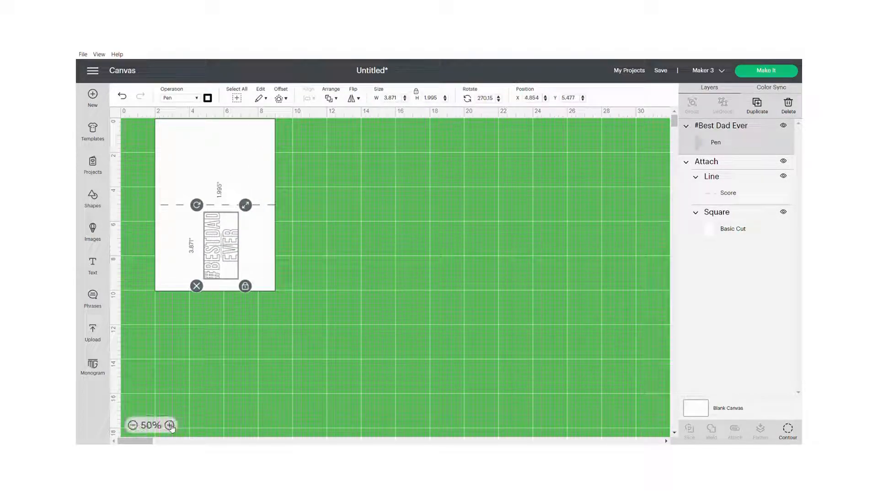
{"action": "left_click", "coordinate": [170, 425]}
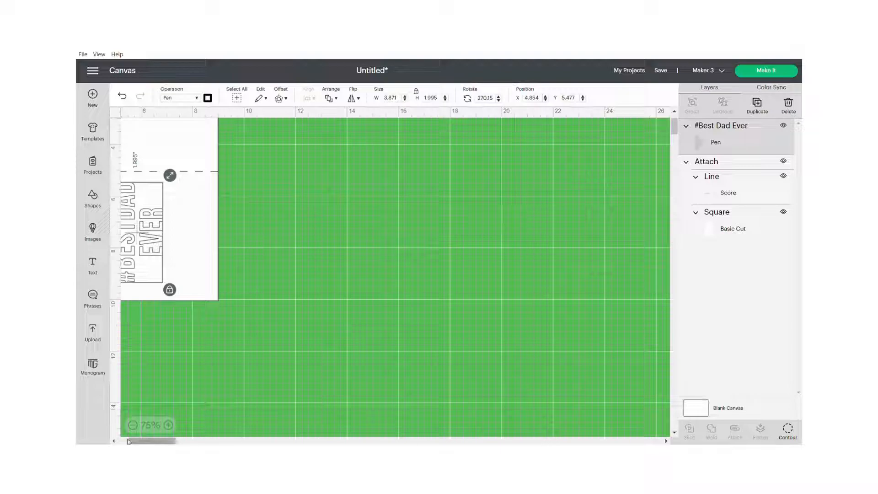
{"action": "left_click", "coordinate": [114, 441]}
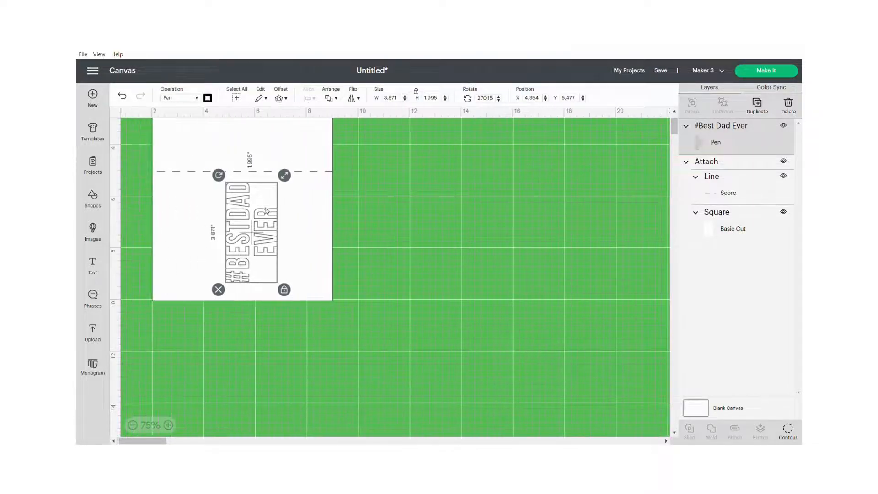
{"action": "left_click_drag", "start_coordinate": [219, 176], "coordinate": [312, 207]}
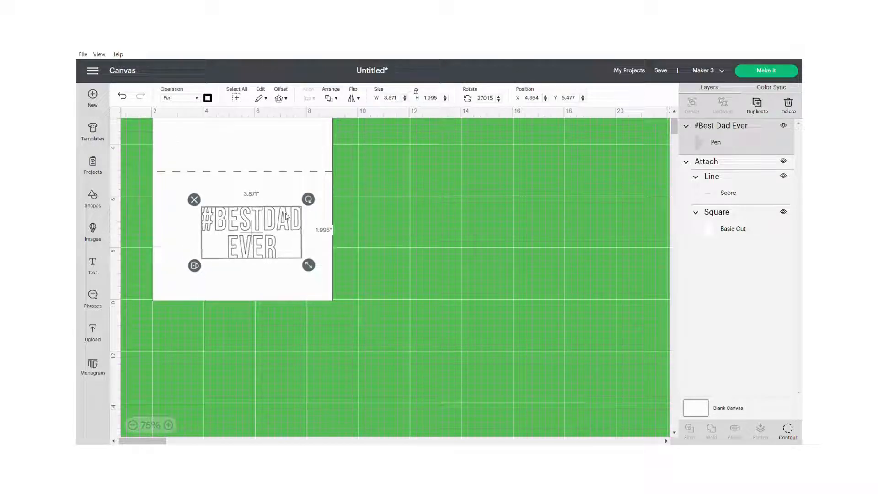
{"action": "left_click_drag", "start_coordinate": [283, 216], "coordinate": [274, 218]}
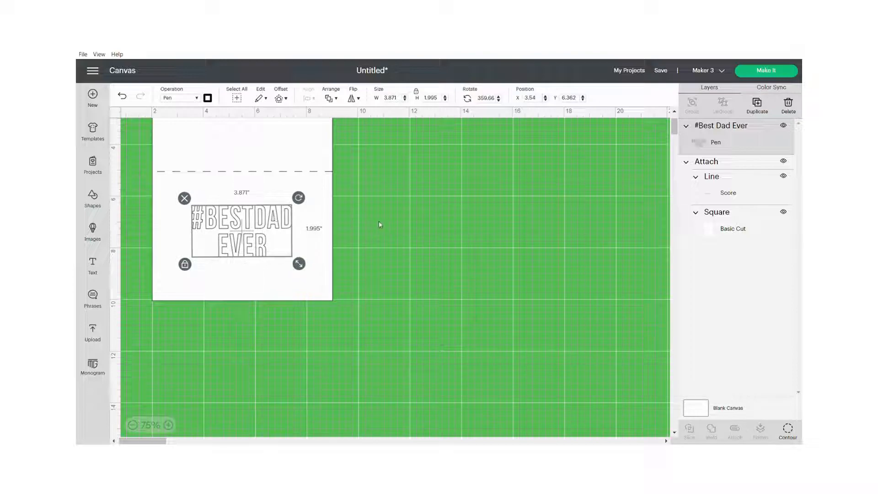
Step: Set the #BESTDAD EVER image's pen color to Blue, keeping the Fine Point (0.4mm) pen
{"action": "left_click", "coordinate": [207, 98]}
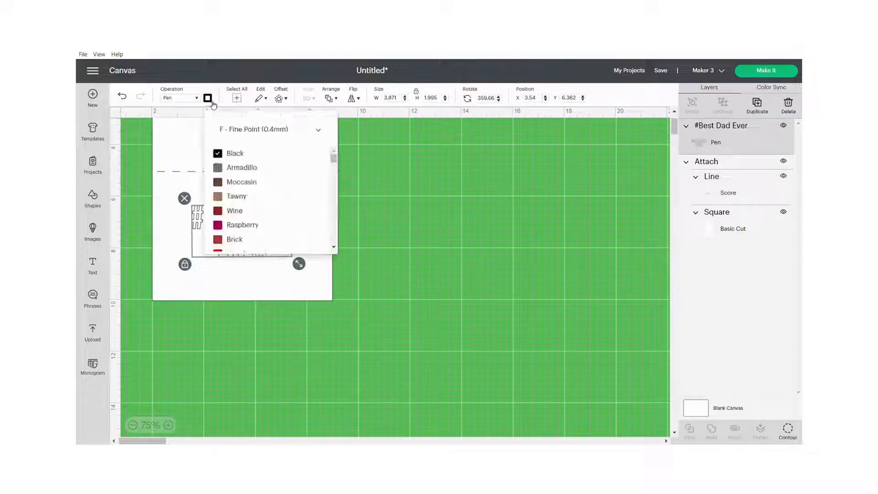
{"action": "left_click_drag", "start_coordinate": [333, 159], "coordinate": [335, 185]}
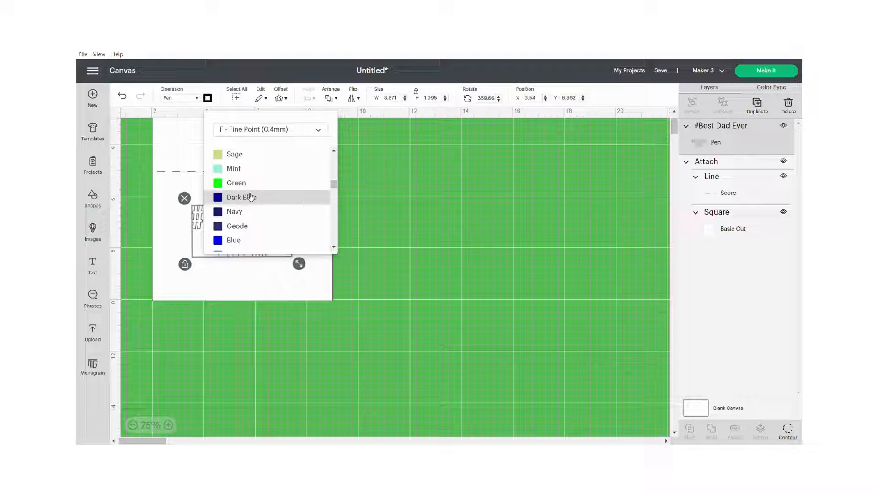
{"action": "left_click", "coordinate": [228, 241]}
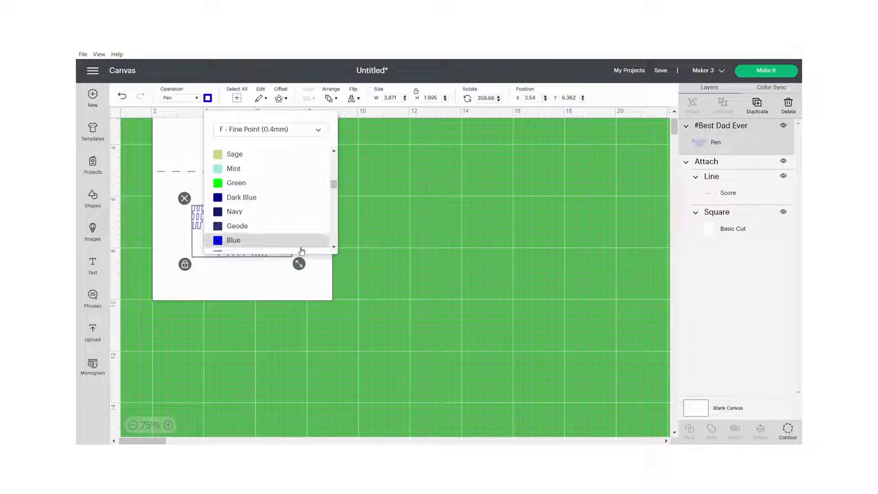
{"action": "left_click", "coordinate": [388, 199]}
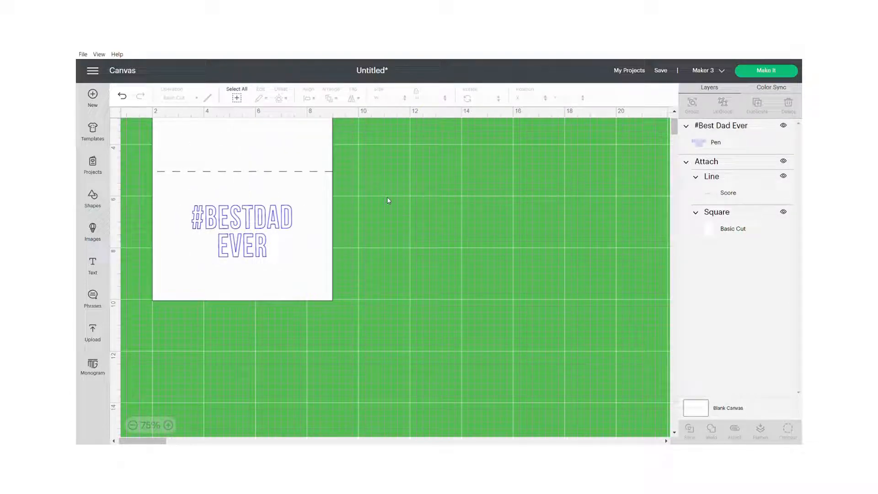
Step: Add a seven-pointed star shape, shrink it to about 0.67 by 0.65 inches and place it near the card's lower-right corner
{"action": "left_click", "coordinate": [93, 197]}
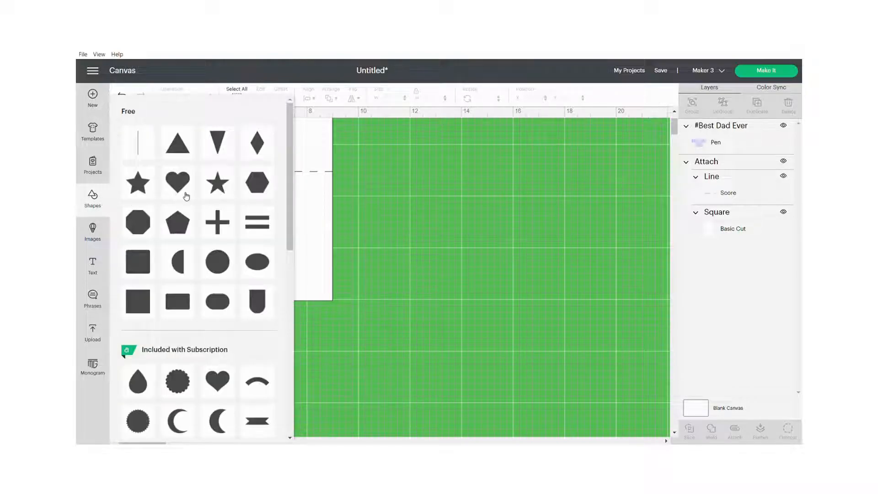
{"action": "scroll", "coordinate": [197, 236], "scroll_direction": "down", "scroll_amount": 4}
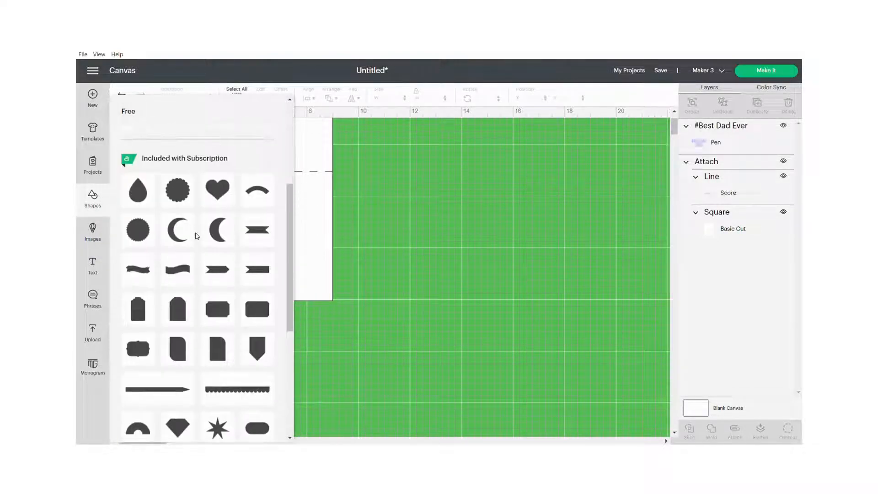
{"action": "scroll", "coordinate": [198, 235], "scroll_direction": "down", "scroll_amount": 3}
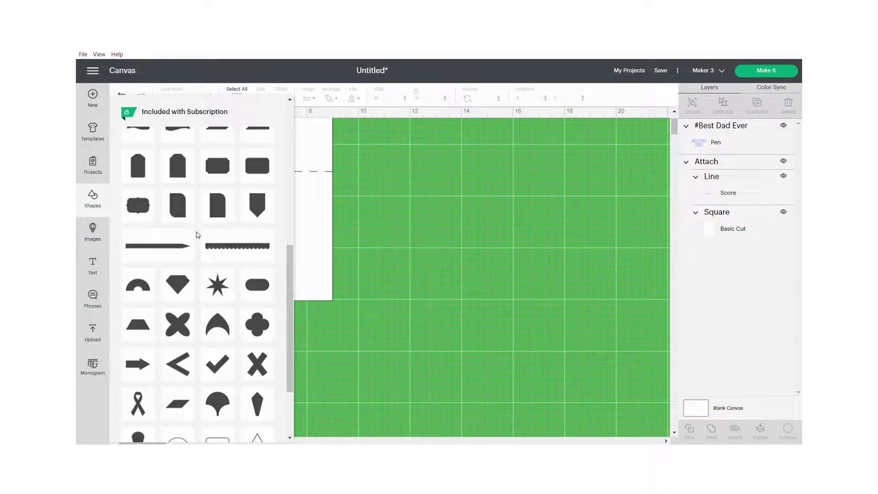
{"action": "left_click", "coordinate": [218, 283]}
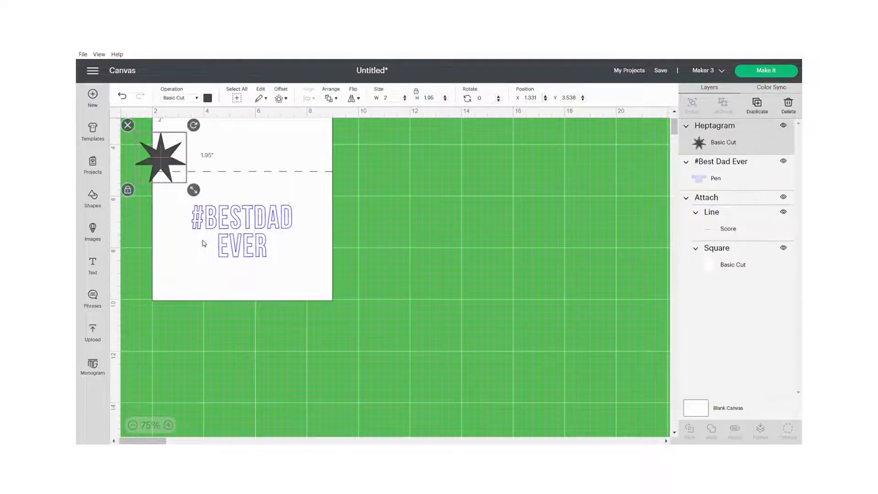
{"action": "left_click_drag", "start_coordinate": [193, 190], "coordinate": [296, 272]}
Step: Duplicate the star twice and arrange the three stars as a cluster in the card's lower-right corner
{"action": "right_click", "coordinate": [296, 272]}
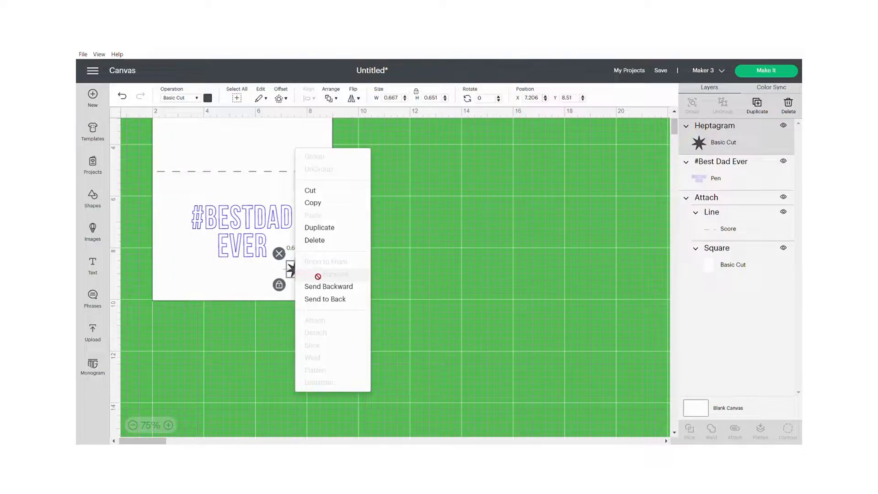
{"action": "left_click", "coordinate": [321, 227]}
{"action": "left_click_drag", "start_coordinate": [295, 274], "coordinate": [321, 286]}
{"action": "right_click", "coordinate": [310, 245]}
{"action": "left_click", "coordinate": [333, 204]}
Step: Set the material colors of the three stars: upper one dark red, left one yellow, lower-right one green
{"action": "left_click", "coordinate": [307, 248]}
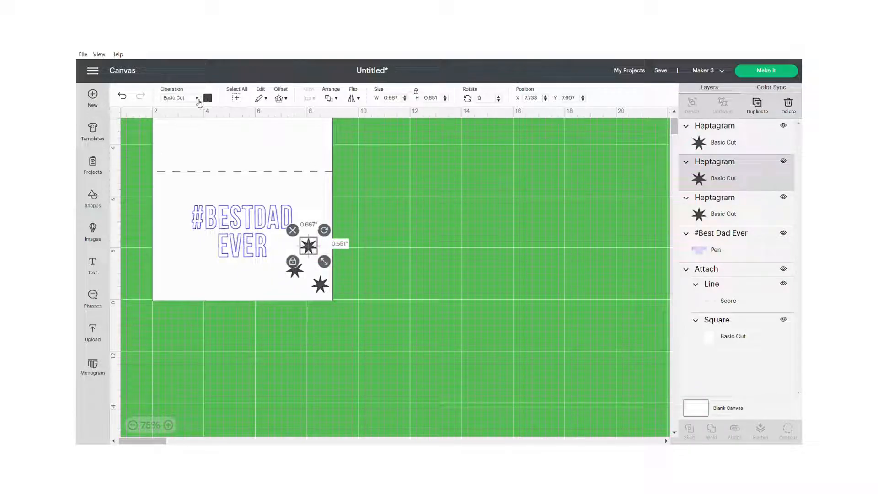
{"action": "left_click", "coordinate": [206, 98]}
{"action": "left_click", "coordinate": [219, 176]}
{"action": "left_click", "coordinate": [296, 272]}
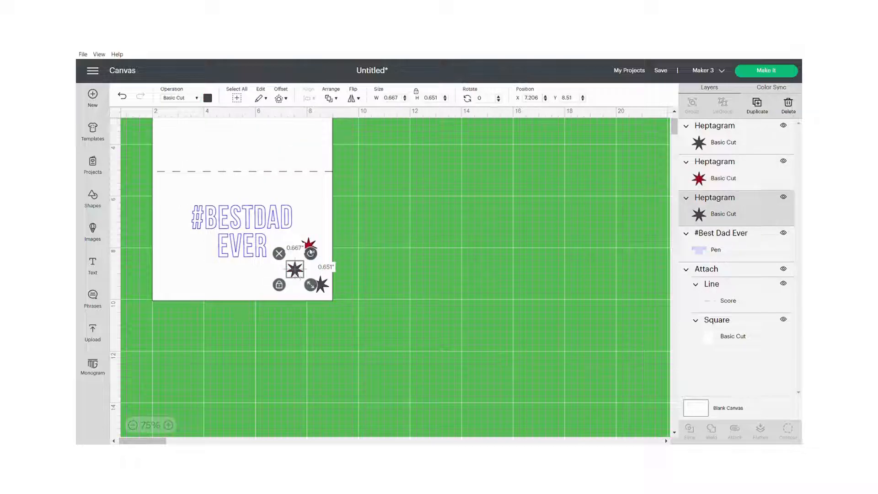
{"action": "left_click", "coordinate": [208, 98]}
{"action": "left_click", "coordinate": [278, 165]}
{"action": "left_click", "coordinate": [325, 285]}
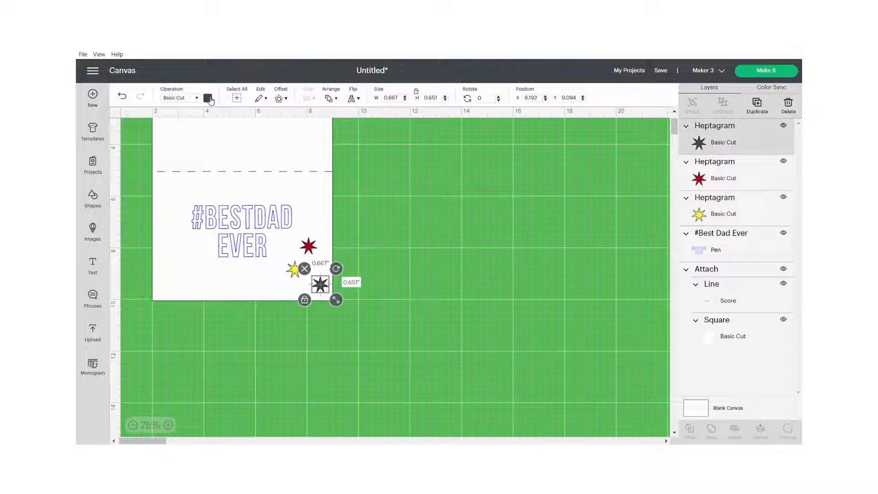
{"action": "left_click", "coordinate": [208, 97]}
{"action": "left_click", "coordinate": [269, 167]}
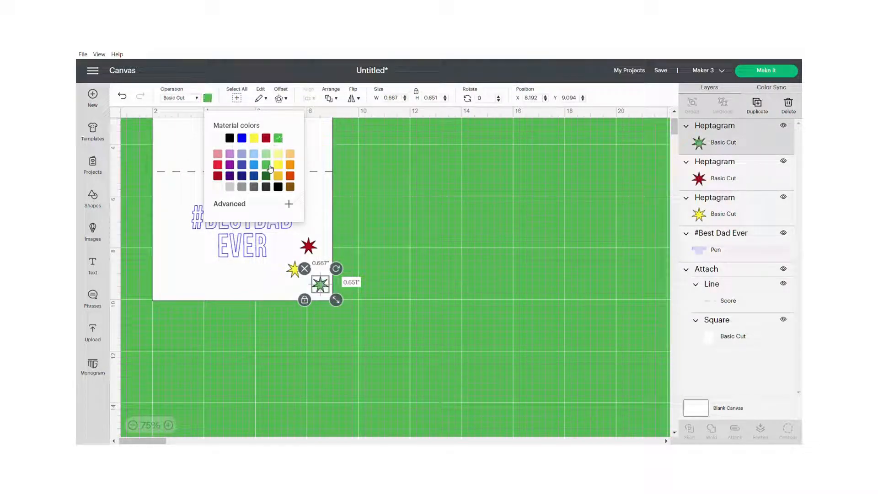
{"action": "left_click", "coordinate": [366, 198]}
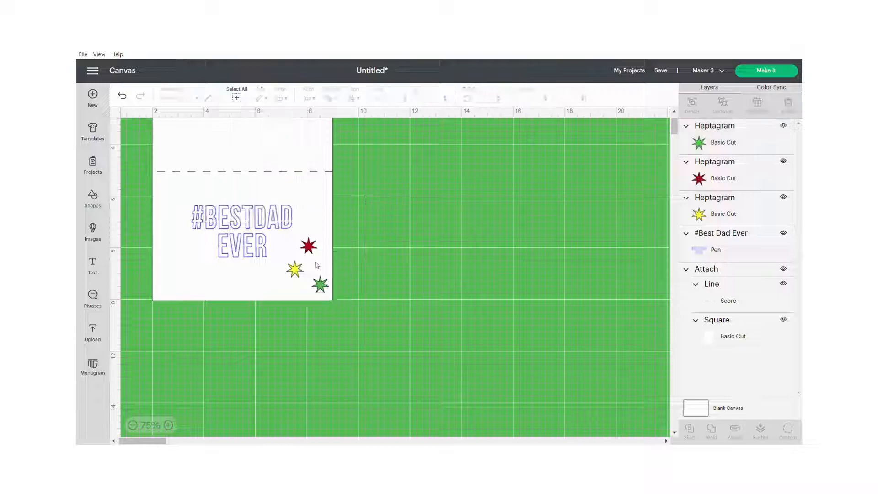
Step: Change the upper star's operation from cutting to Pen and give it a red pen color
{"action": "left_click", "coordinate": [308, 246]}
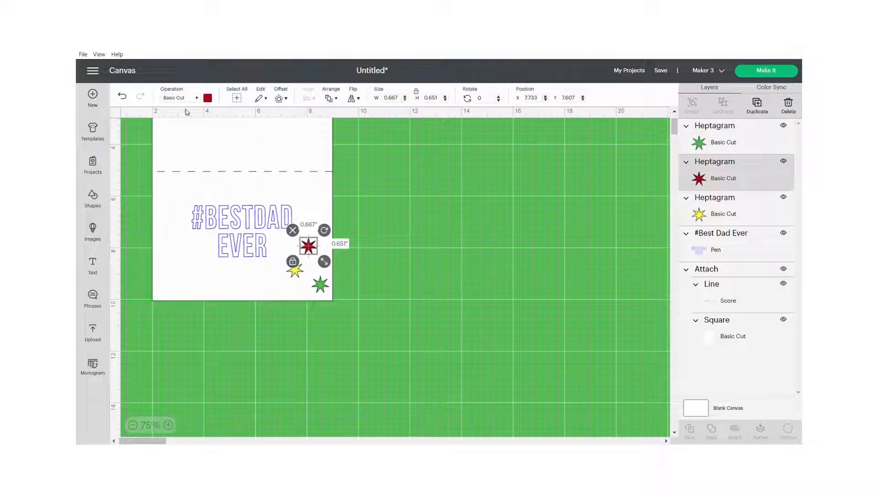
{"action": "left_click", "coordinate": [198, 101]}
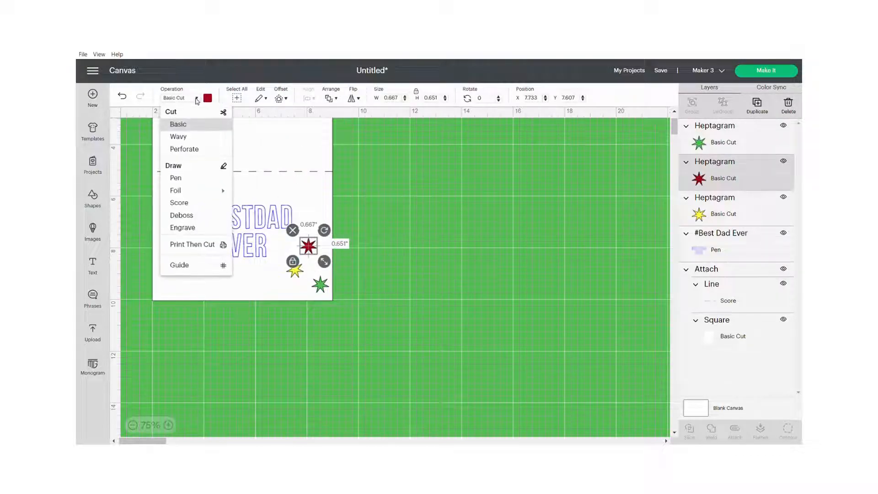
{"action": "left_click", "coordinate": [182, 179]}
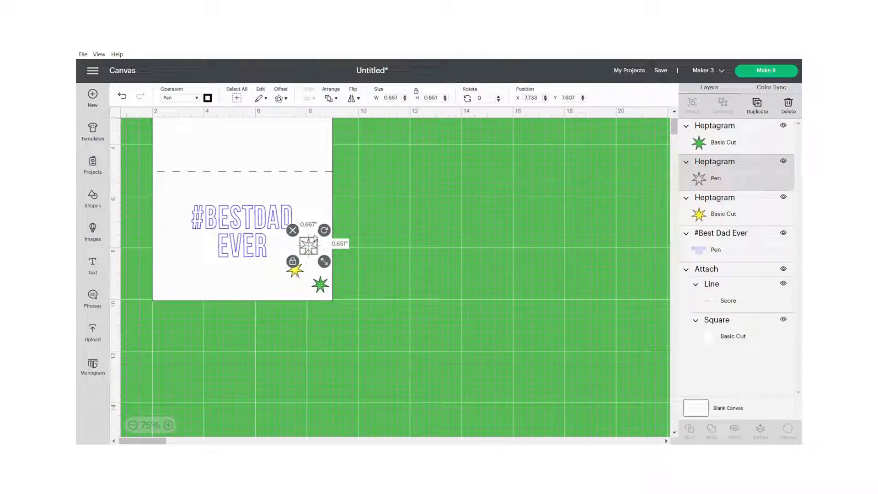
{"action": "left_click", "coordinate": [207, 98]}
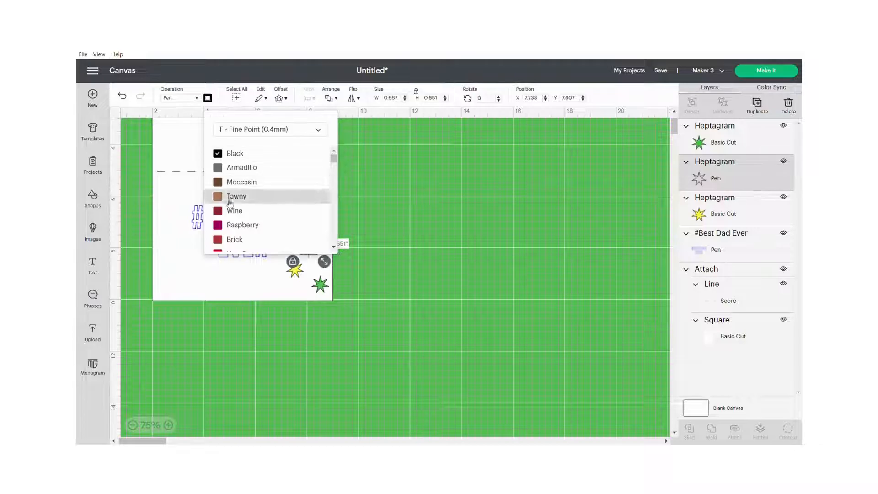
{"action": "scroll", "coordinate": [232, 225], "scroll_direction": "down", "scroll_amount": 2}
{"action": "left_click", "coordinate": [233, 220]}
{"action": "left_click", "coordinate": [361, 260]}
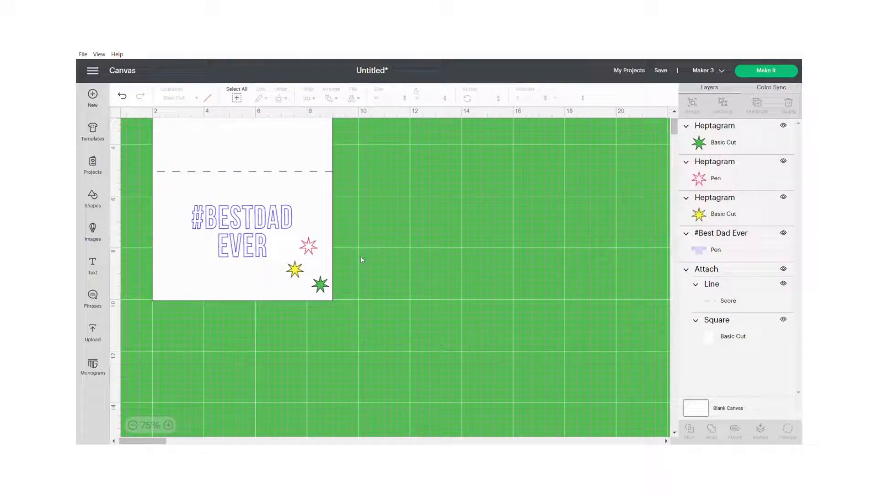
Step: Change the left star's operation to Pen and set its pen color to Yellow
{"action": "left_click", "coordinate": [293, 277]}
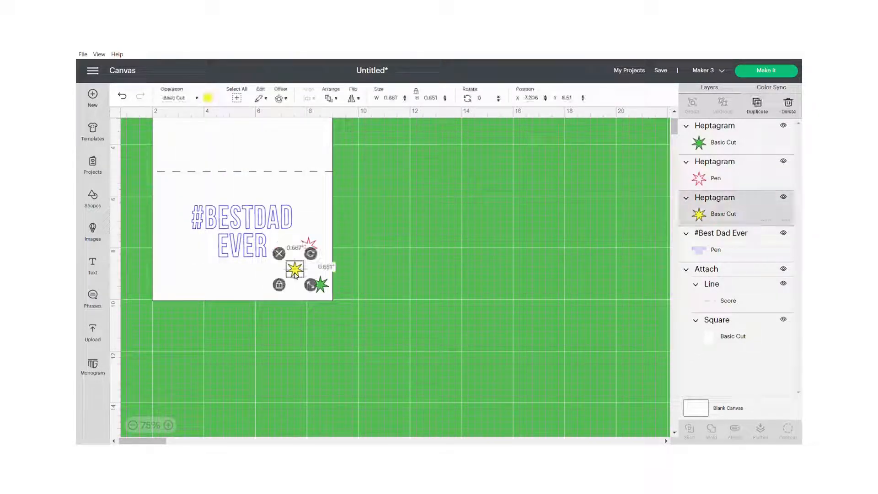
{"action": "left_click", "coordinate": [196, 98]}
{"action": "left_click", "coordinate": [179, 180]}
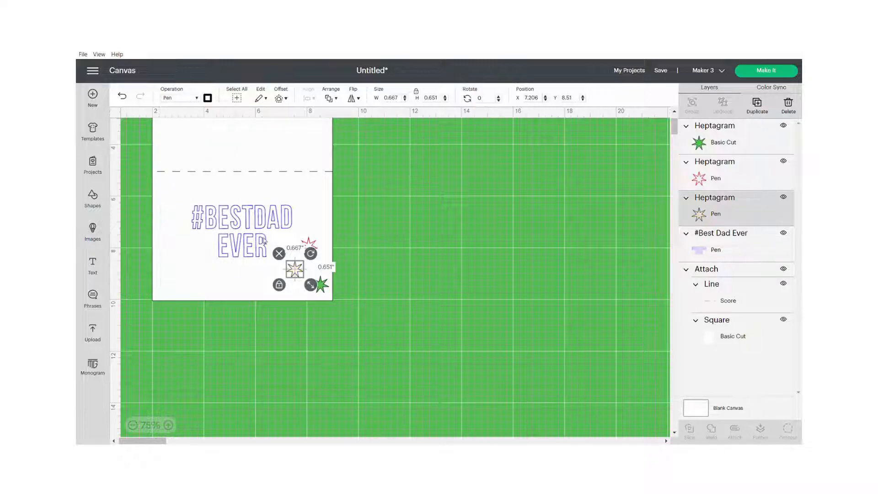
{"action": "left_click", "coordinate": [208, 97]}
{"action": "scroll", "coordinate": [242, 199], "scroll_direction": "down", "scroll_amount": 3}
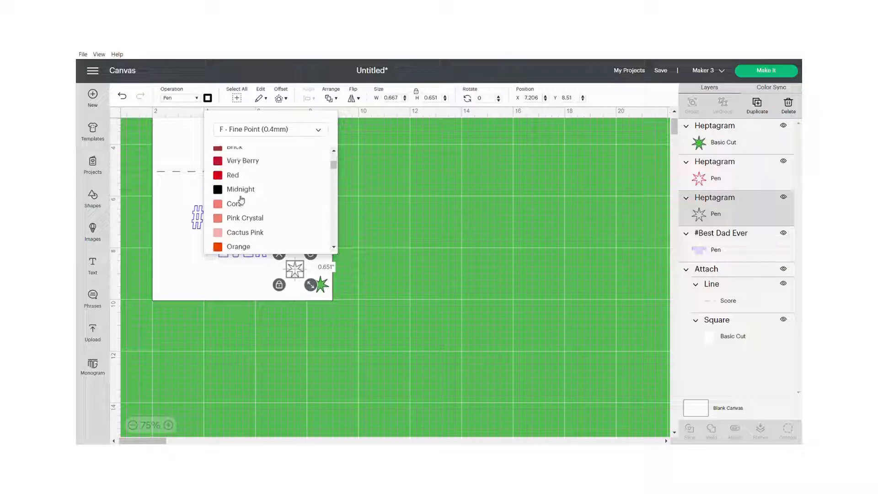
{"action": "scroll", "coordinate": [241, 199], "scroll_direction": "down", "scroll_amount": 5}
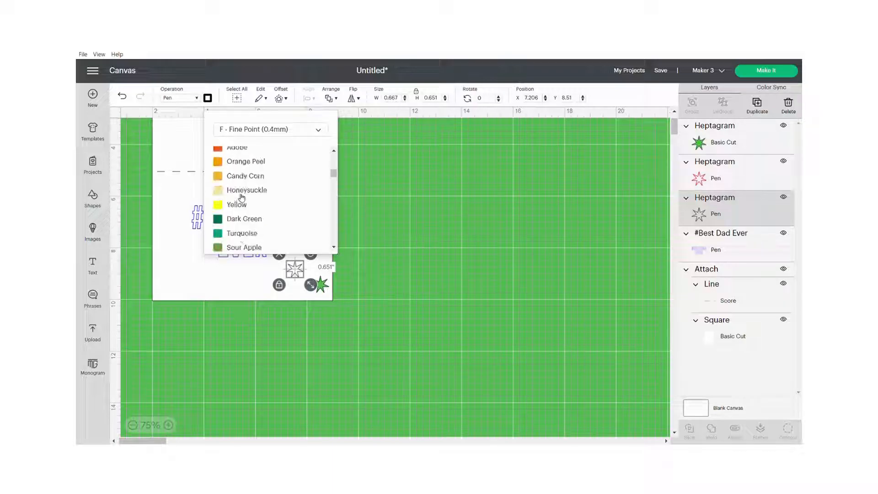
{"action": "scroll", "coordinate": [245, 183], "scroll_direction": "up", "scroll_amount": 2}
{"action": "left_click", "coordinate": [242, 173]}
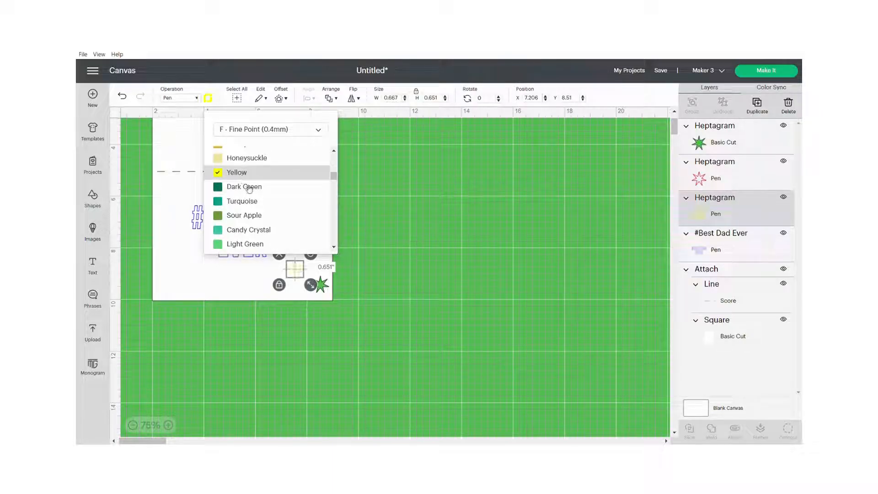
Step: Change the lower-right star's operation to Pen and set its pen color to Light Green
{"action": "left_click", "coordinate": [324, 289]}
{"action": "left_click", "coordinate": [196, 99]}
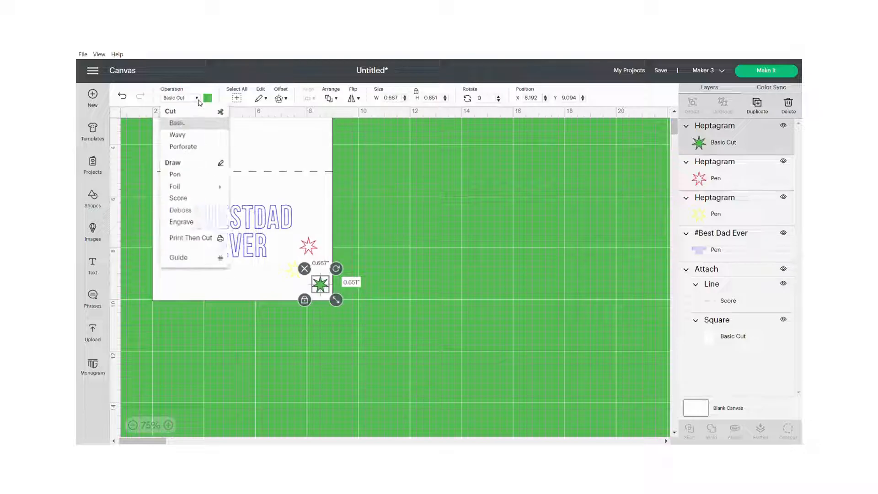
{"action": "left_click", "coordinate": [177, 177]}
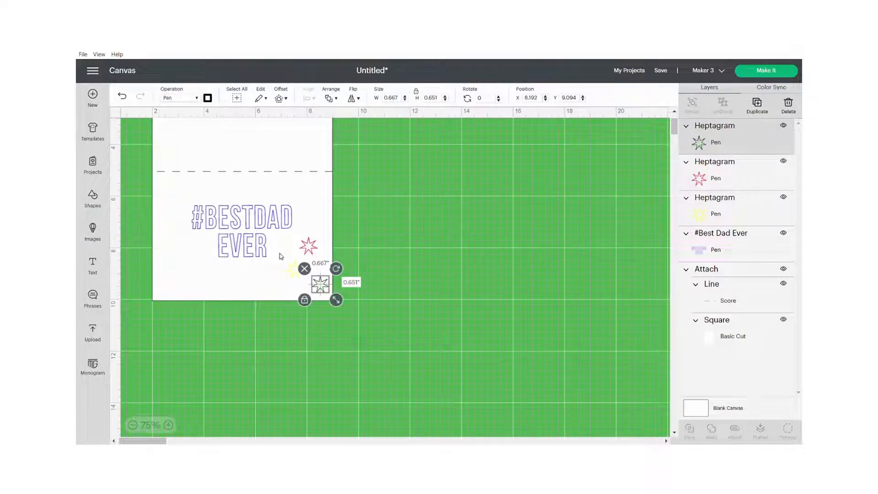
{"action": "left_click", "coordinate": [207, 97]}
{"action": "scroll", "coordinate": [246, 183], "scroll_direction": "down", "scroll_amount": 5}
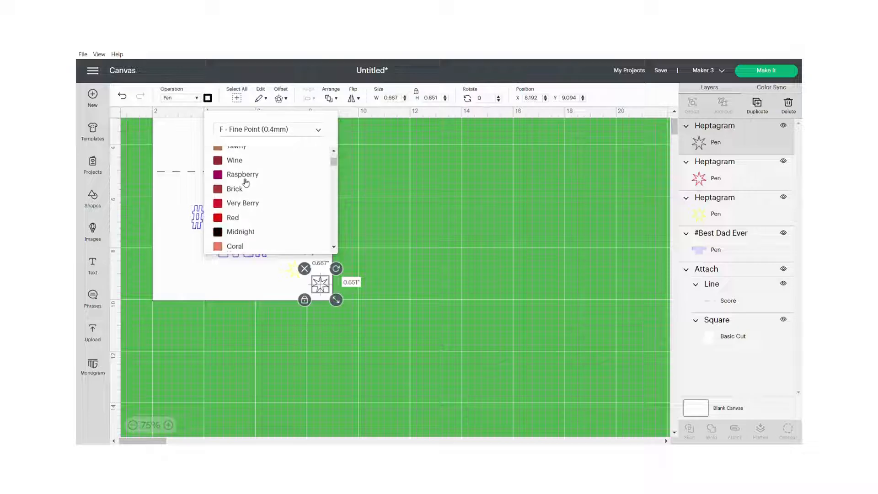
{"action": "scroll", "coordinate": [245, 183], "scroll_direction": "down", "scroll_amount": 5}
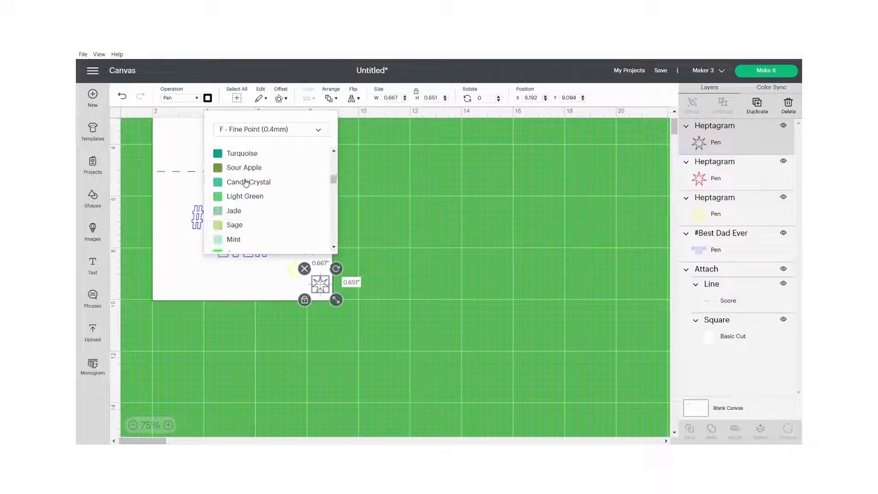
{"action": "left_click", "coordinate": [245, 196]}
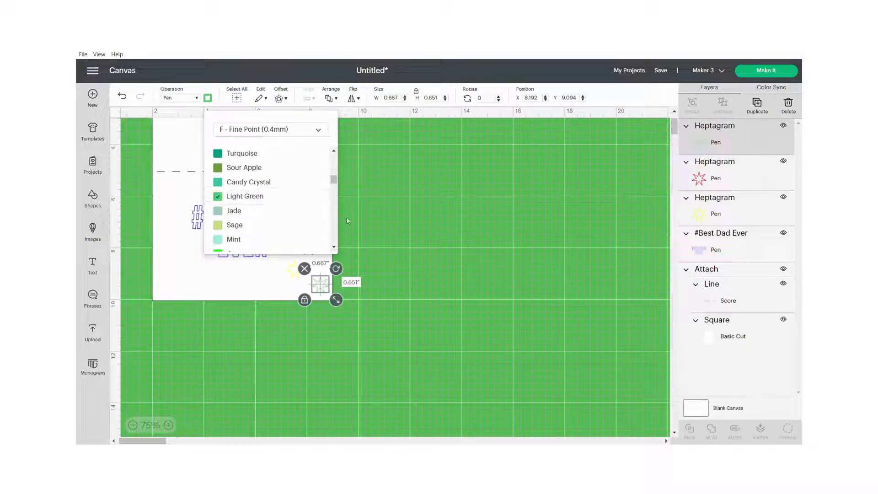
{"action": "left_click", "coordinate": [358, 221]}
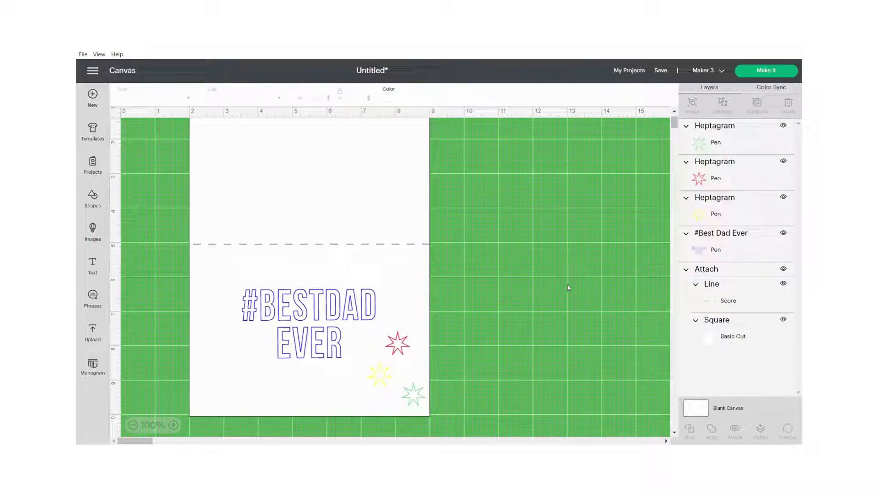
Step: Add the text "Happy Father's Day!!" to the canvas, with a line break after "Happy"
{"action": "scroll", "coordinate": [567, 285], "scroll_direction": "up", "scroll_amount": 1}
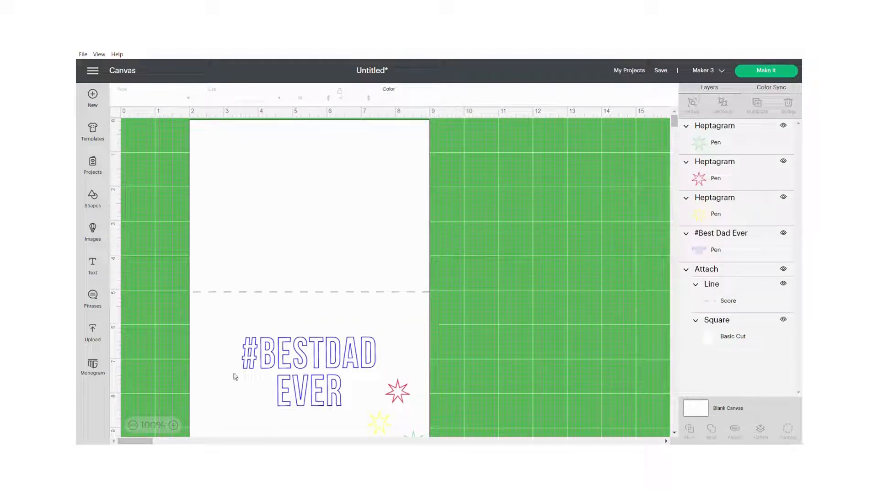
{"action": "left_click", "coordinate": [283, 166]}
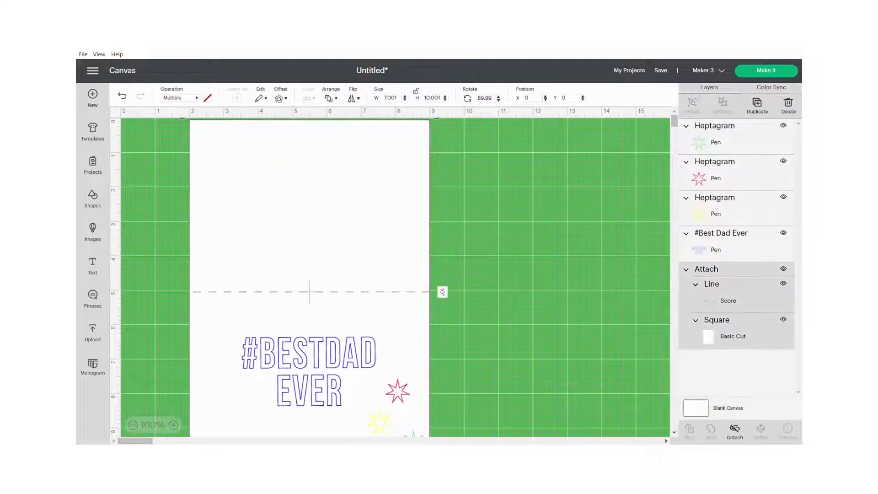
{"action": "left_click", "coordinate": [93, 265]}
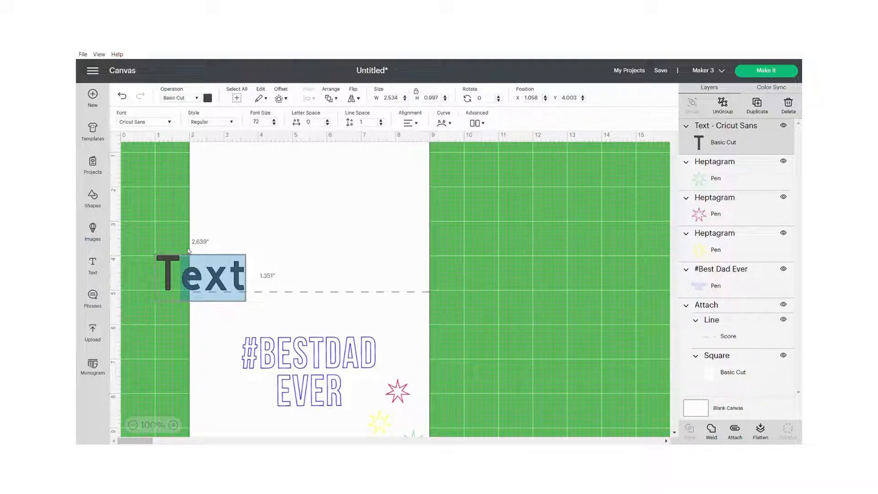
{"action": "key", "text": "BackSpace"}
{"action": "key", "text": "BackSpace"}
{"action": "type", "text": "Happy F"}
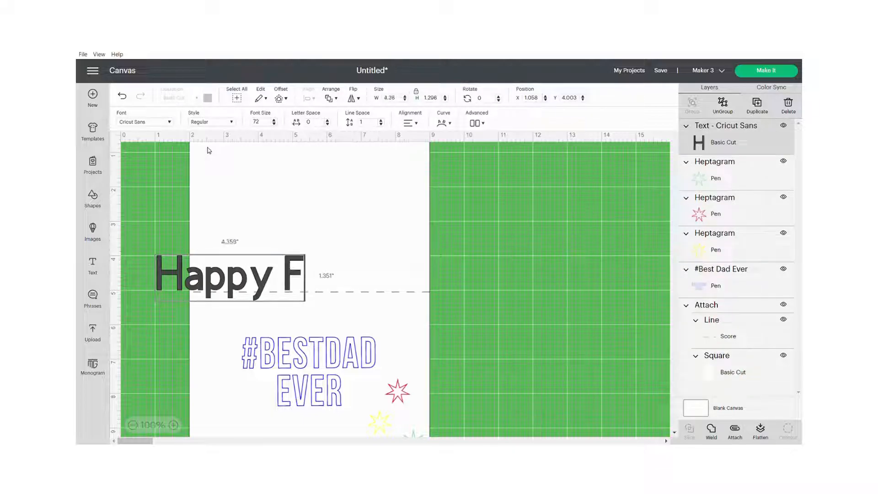
{"action": "type", "text": "ather's Day"}
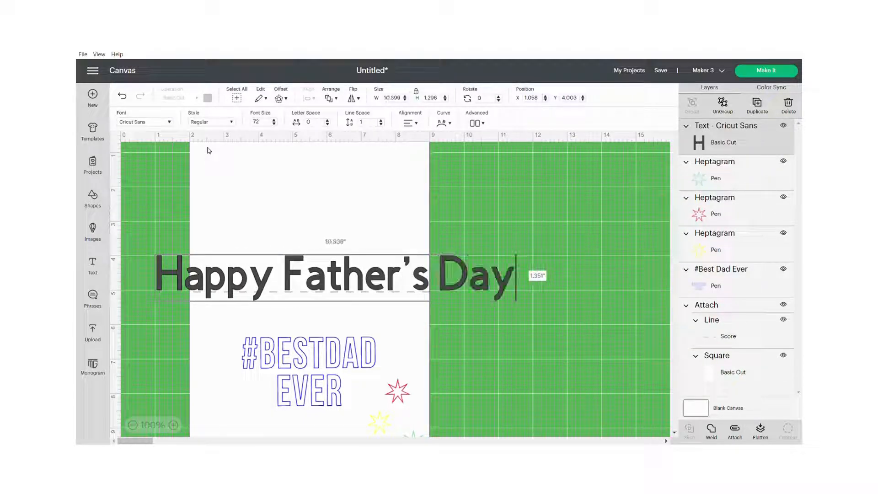
{"action": "type", "text": "!!"}
{"action": "left_click", "coordinate": [285, 267]}
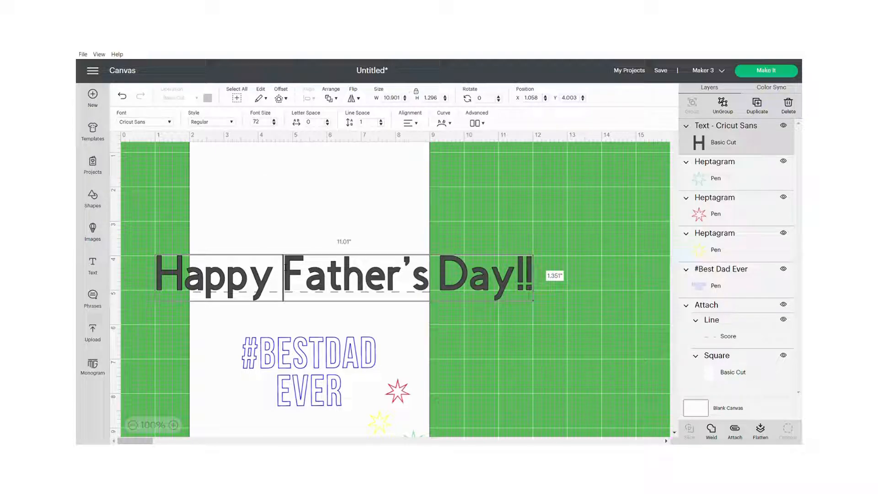
{"action": "key", "text": "Return"}
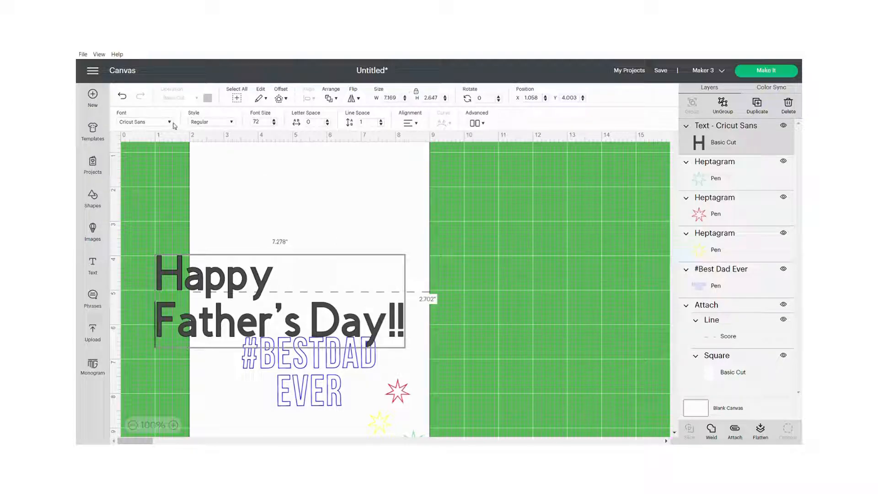
Step: Set the greeting's style to Writing, scale it to about 5.4 inches wide and place it on the card's upper half
{"action": "left_click", "coordinate": [225, 124]}
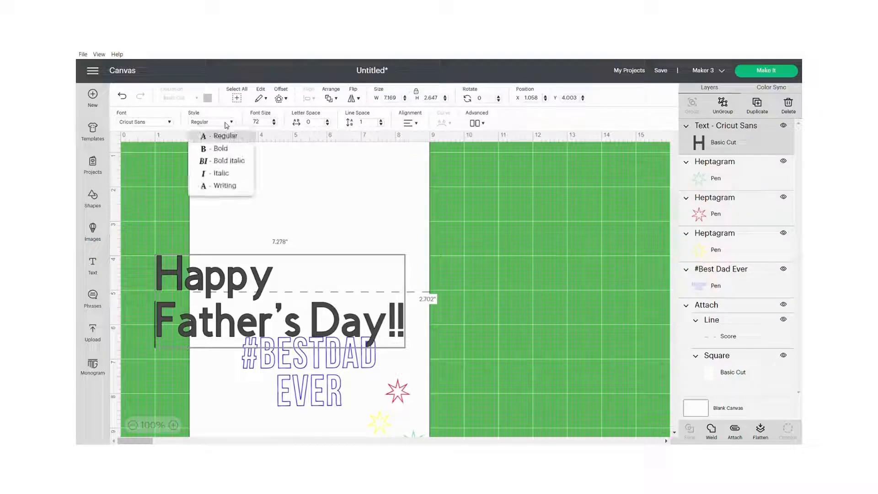
{"action": "left_click", "coordinate": [230, 186]}
{"action": "left_click_drag", "start_coordinate": [252, 275], "coordinate": [290, 189]}
{"action": "left_click_drag", "start_coordinate": [462, 270], "coordinate": [389, 243]}
{"action": "left_click_drag", "start_coordinate": [305, 210], "coordinate": [326, 207]}
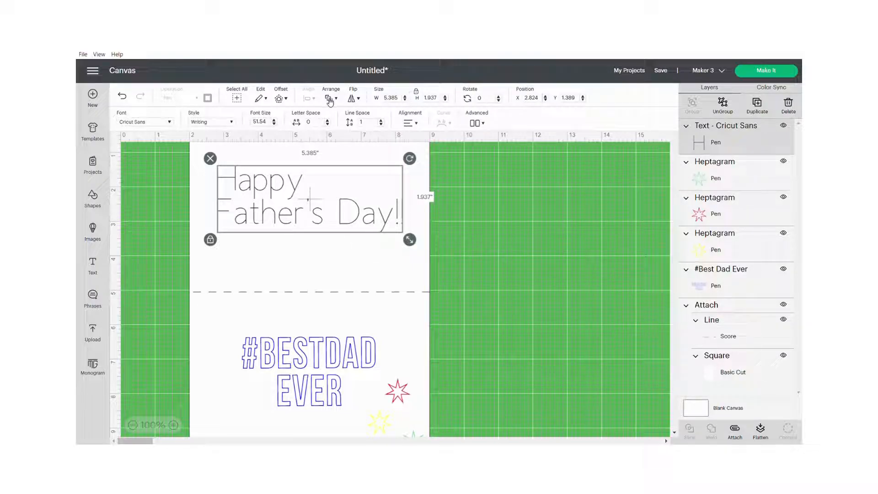
Step: Center-align the greeting's two lines and change its font to the Cricut font Alyssa Stencil Script
{"action": "left_click", "coordinate": [409, 123]}
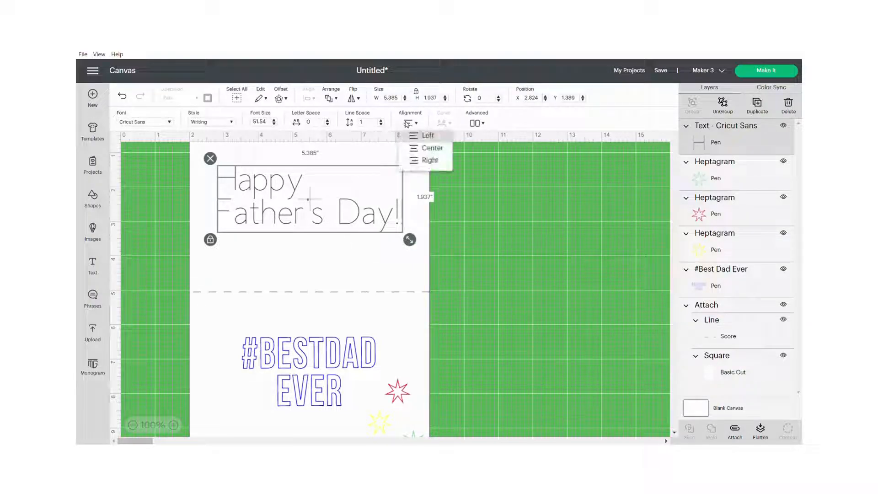
{"action": "left_click", "coordinate": [427, 148]}
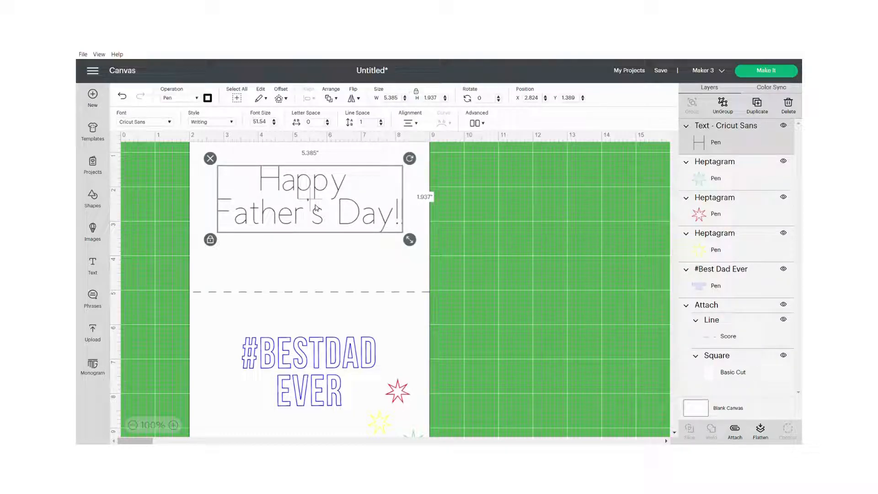
{"action": "left_click", "coordinate": [171, 122]}
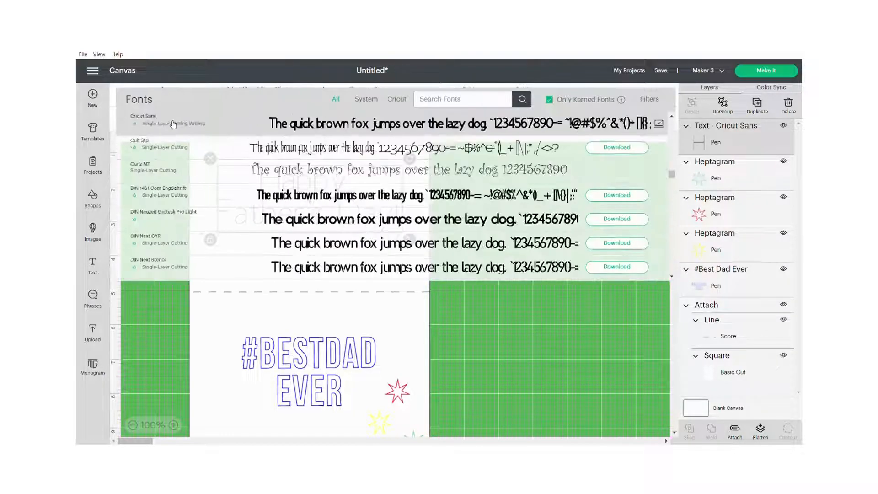
{"action": "left_click", "coordinate": [397, 102]}
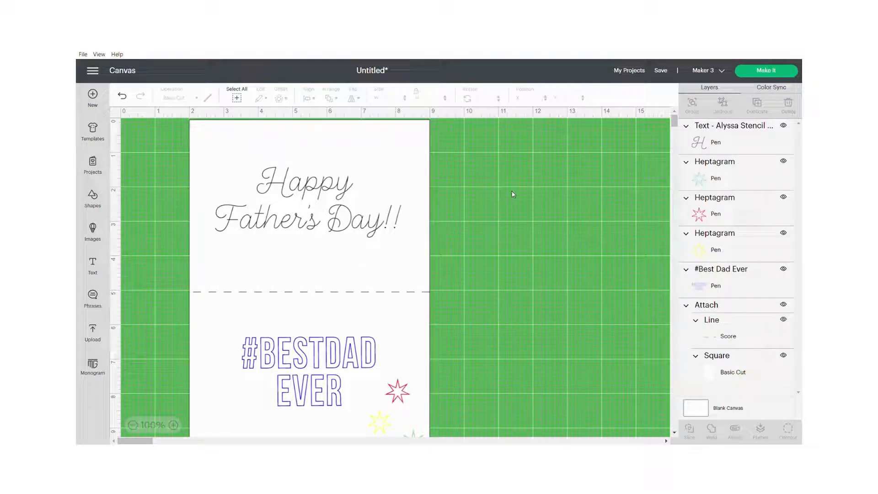
Step: Undo the greeting text changes back to before the text was added to the card
{"action": "left_click", "coordinate": [326, 212]}
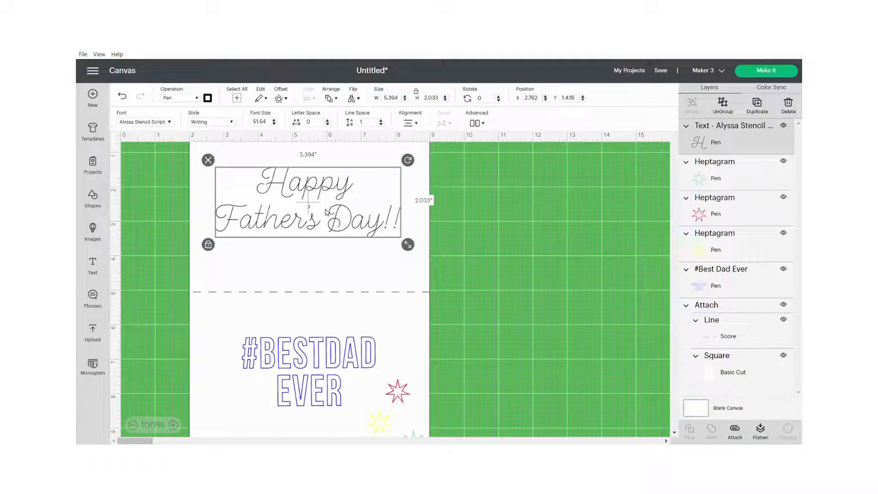
{"action": "key", "text": "ctrl+z"}
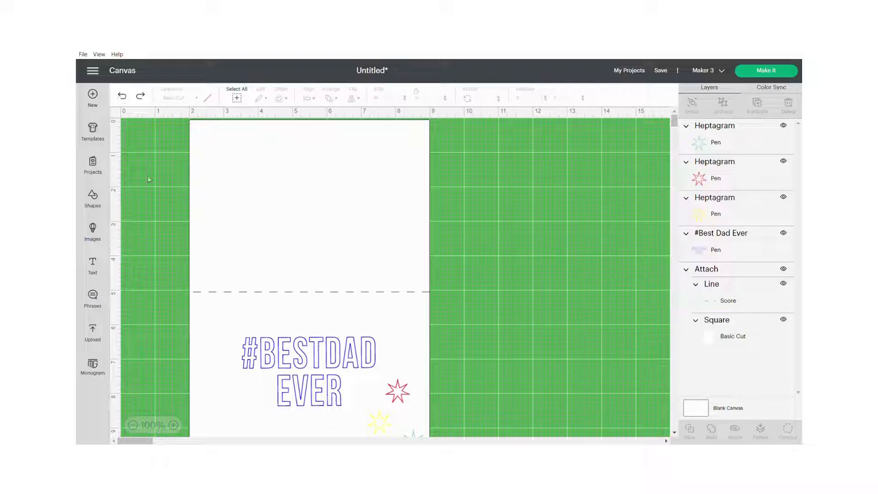
Step: Attach all card elements together and continue with the project through mat preparation to the machine setup
{"action": "left_click_drag", "start_coordinate": [171, 157], "coordinate": [492, 442]}
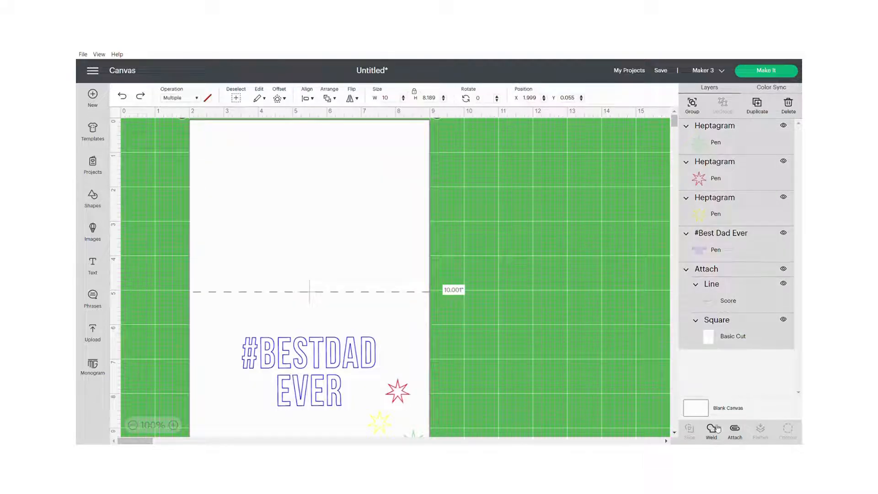
{"action": "left_click", "coordinate": [736, 430]}
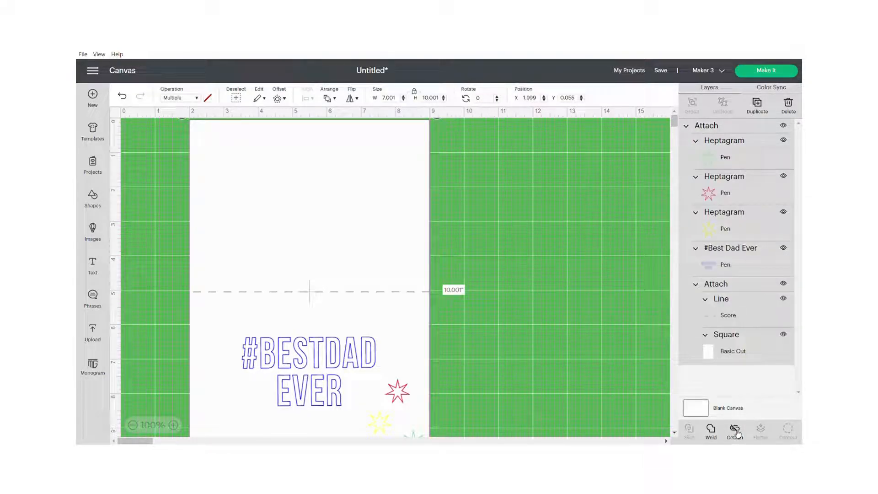
{"action": "left_click", "coordinate": [755, 71]}
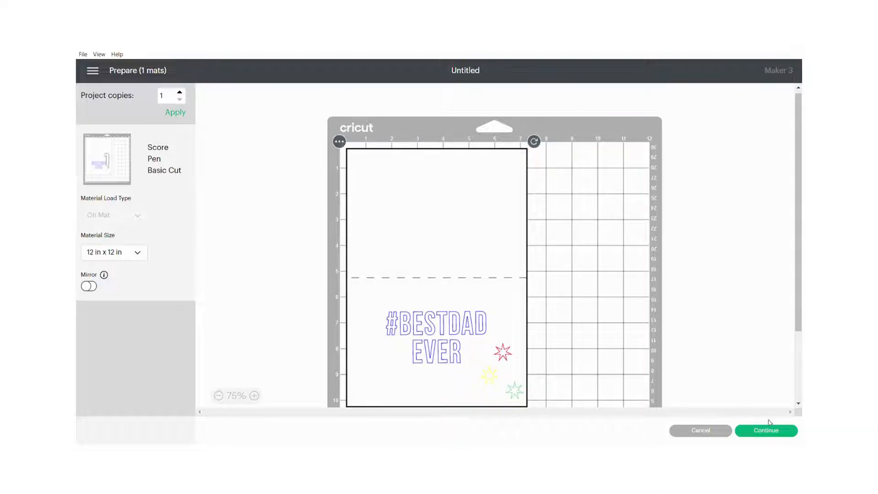
{"action": "left_click", "coordinate": [783, 435]}
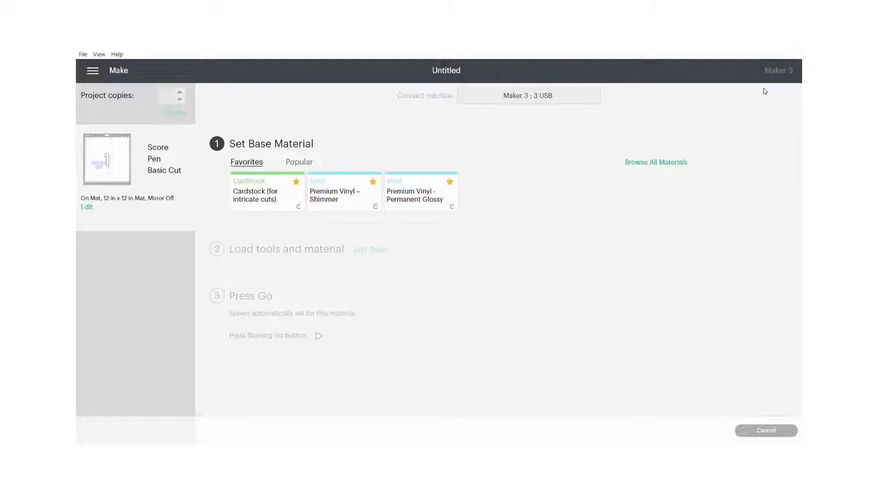
Step: Search all materials for cardstock, set the base material to Cardstock (for intricate cuts) and the pressure to Less
{"action": "left_click", "coordinate": [664, 167]}
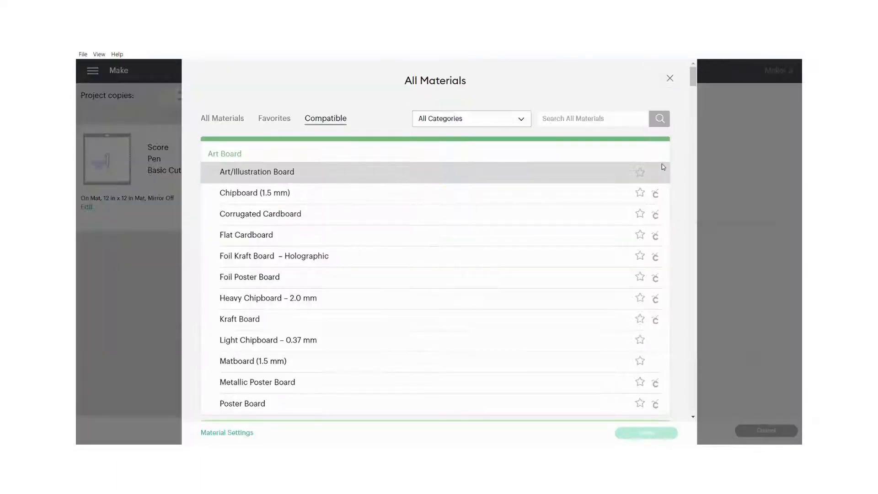
{"action": "left_click", "coordinate": [559, 122]}
{"action": "type", "text": "cardstock"}
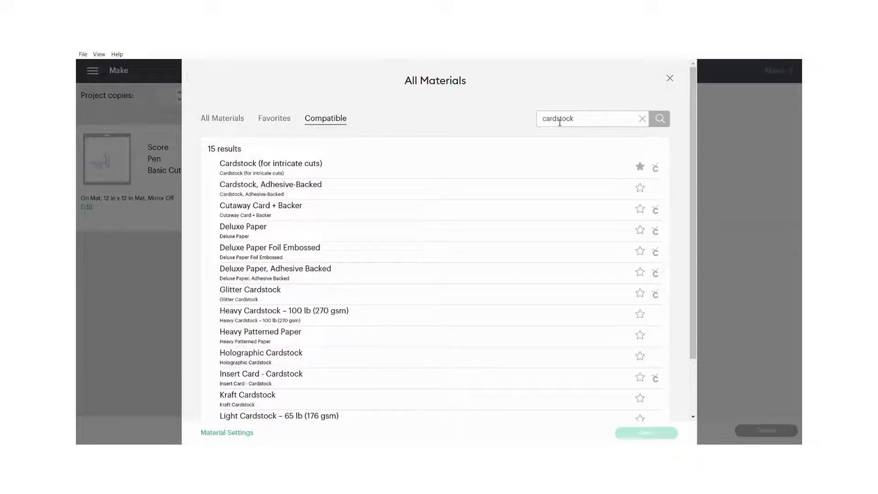
{"action": "left_click", "coordinate": [267, 170]}
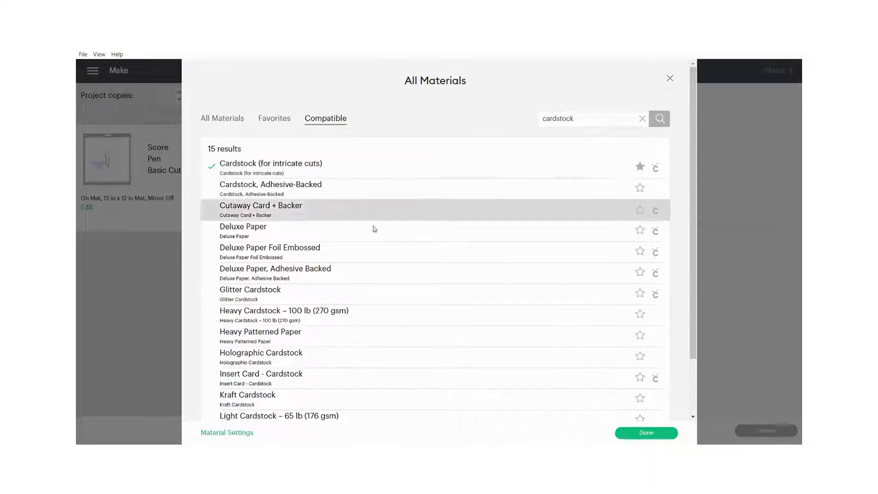
{"action": "left_click", "coordinate": [659, 434]}
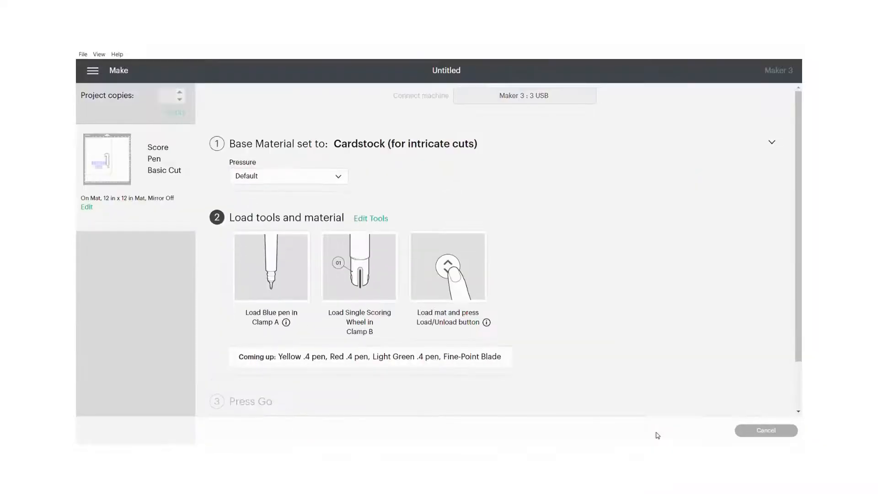
{"action": "left_click", "coordinate": [339, 176]}
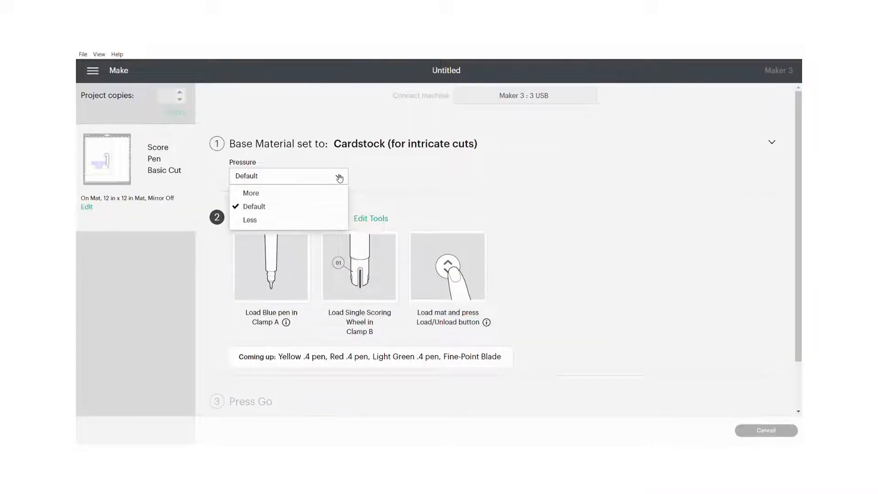
{"action": "left_click", "coordinate": [254, 221]}
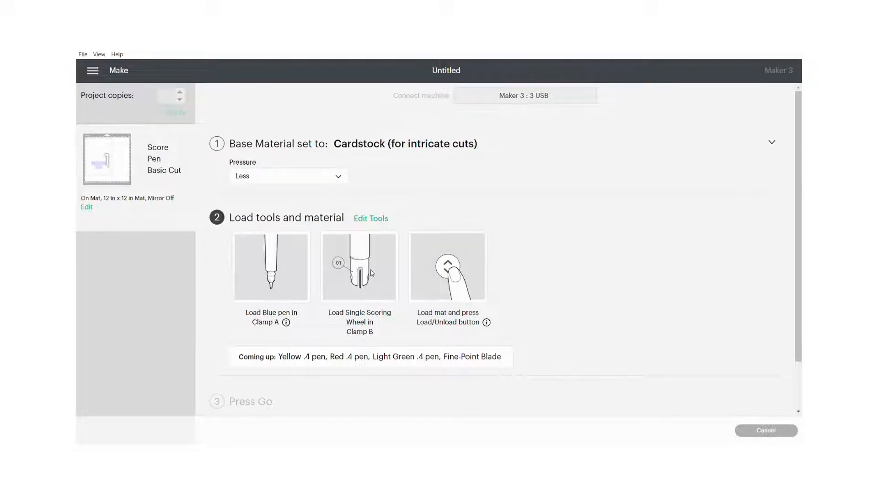
Step: Change the scoring tool to the Scoring Stylus and apply the tool options
{"action": "left_click", "coordinate": [369, 221]}
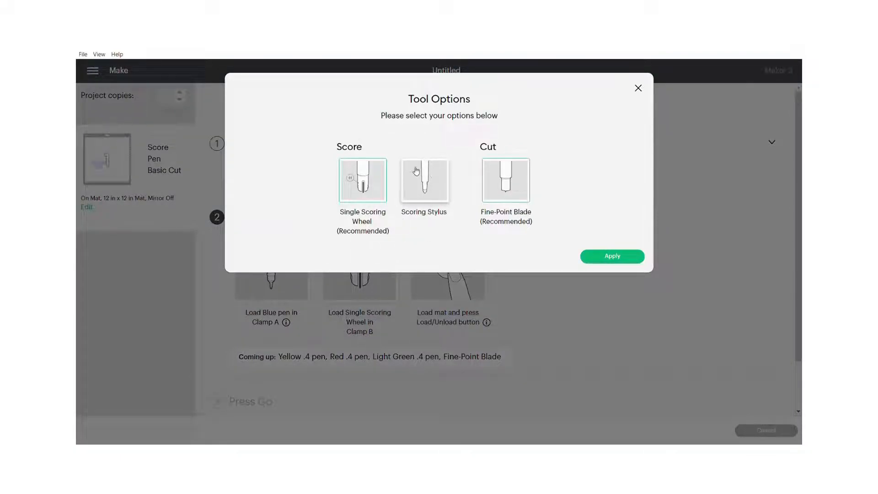
{"action": "left_click", "coordinate": [429, 182]}
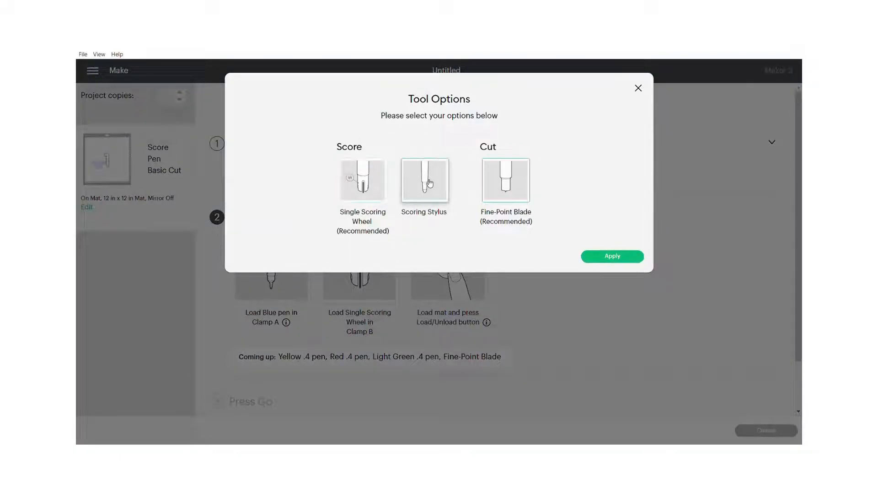
{"action": "left_click", "coordinate": [618, 257]}
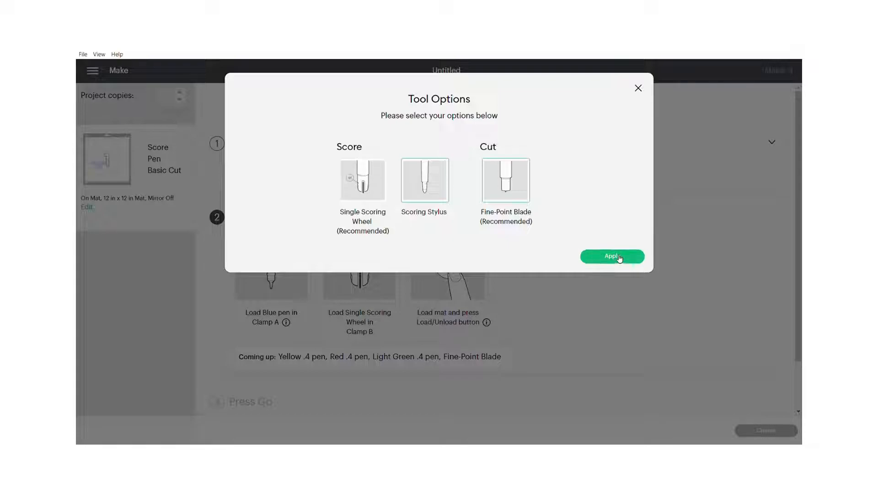